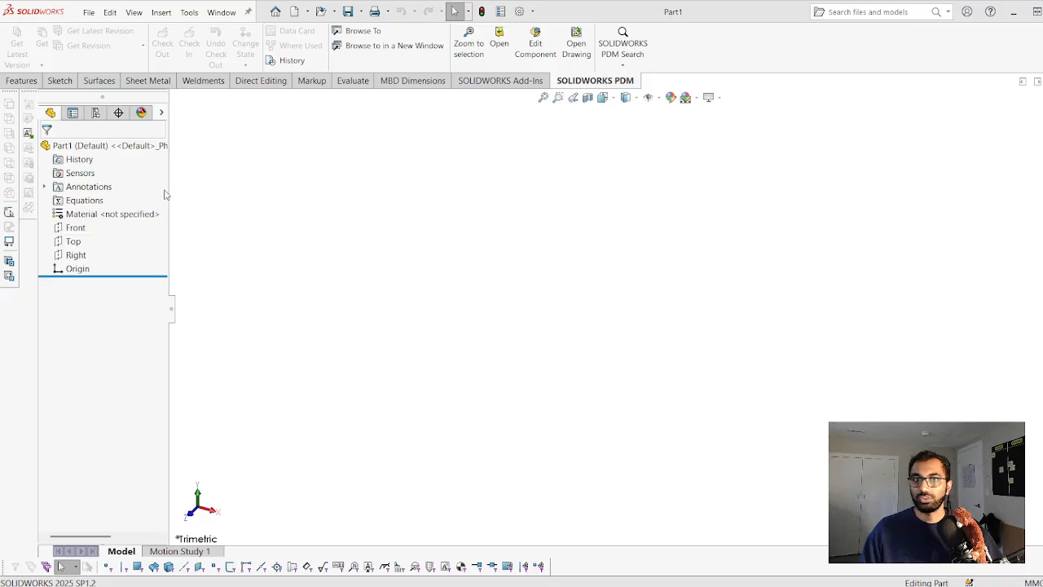
Start a new sketch on the Front plane
left_click(75, 227)
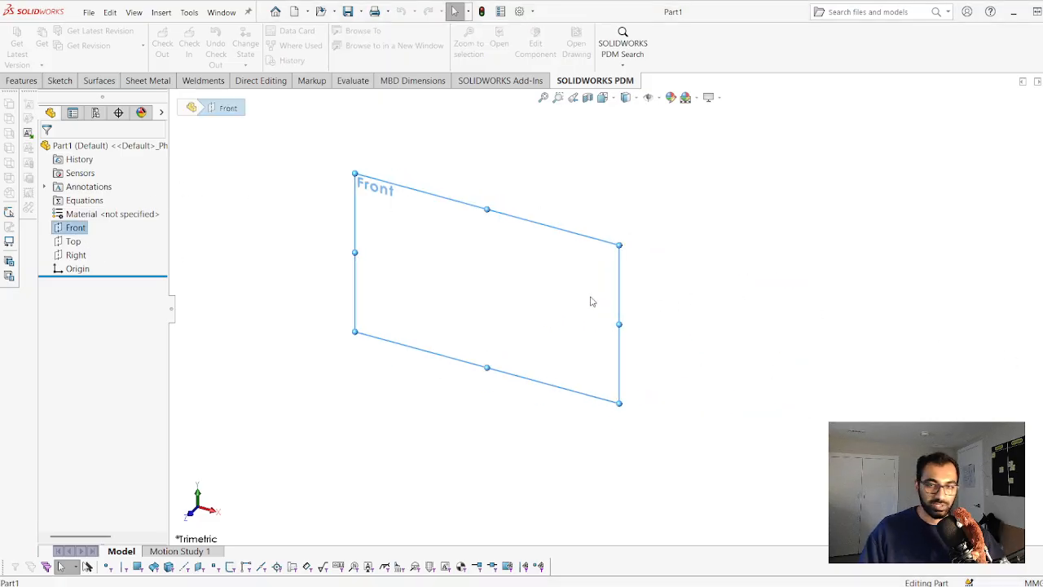
right_click(75, 228)
left_click(69, 231)
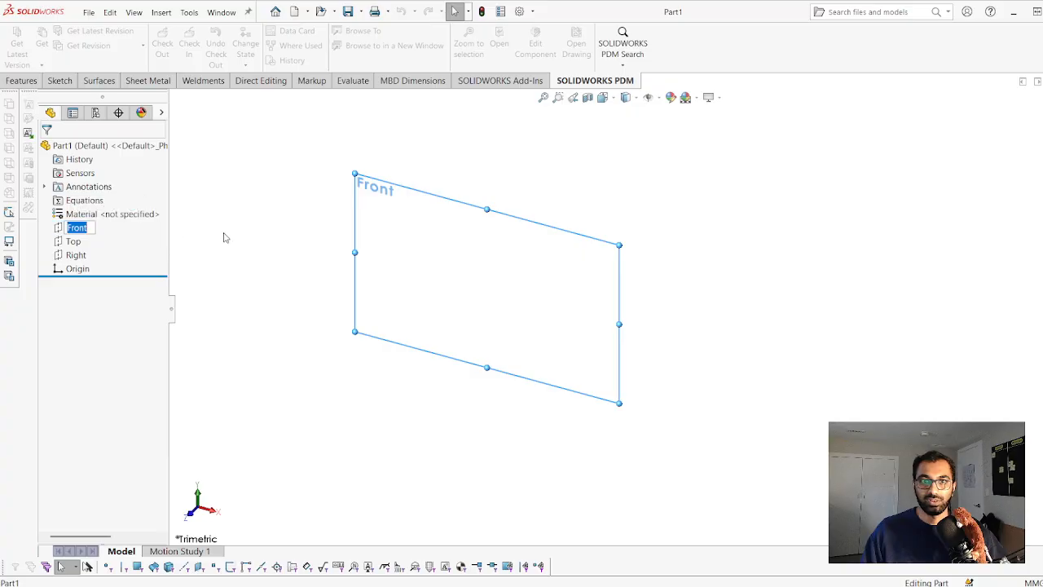
left_click(59, 81)
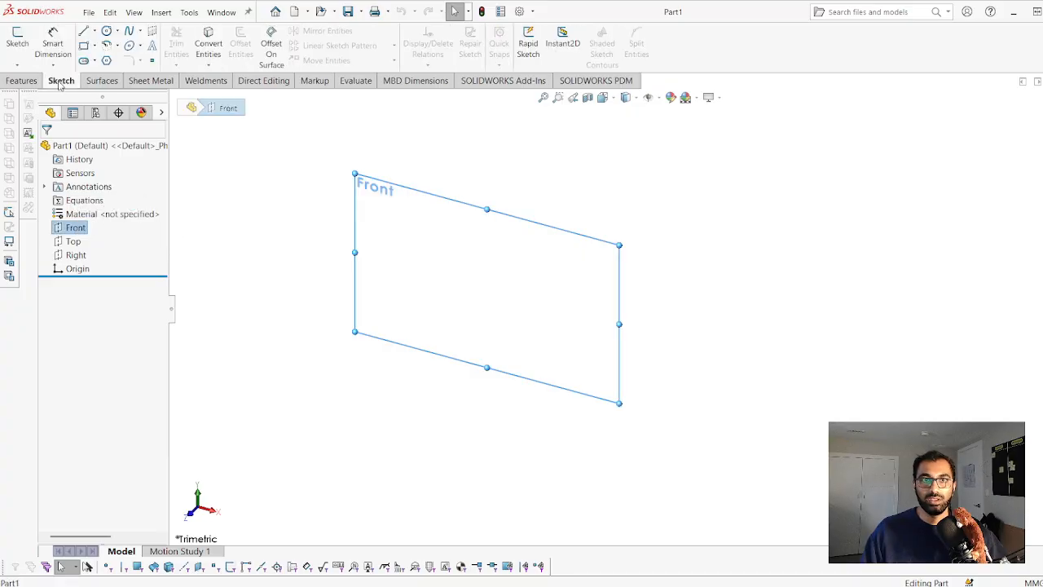
left_click(17, 45)
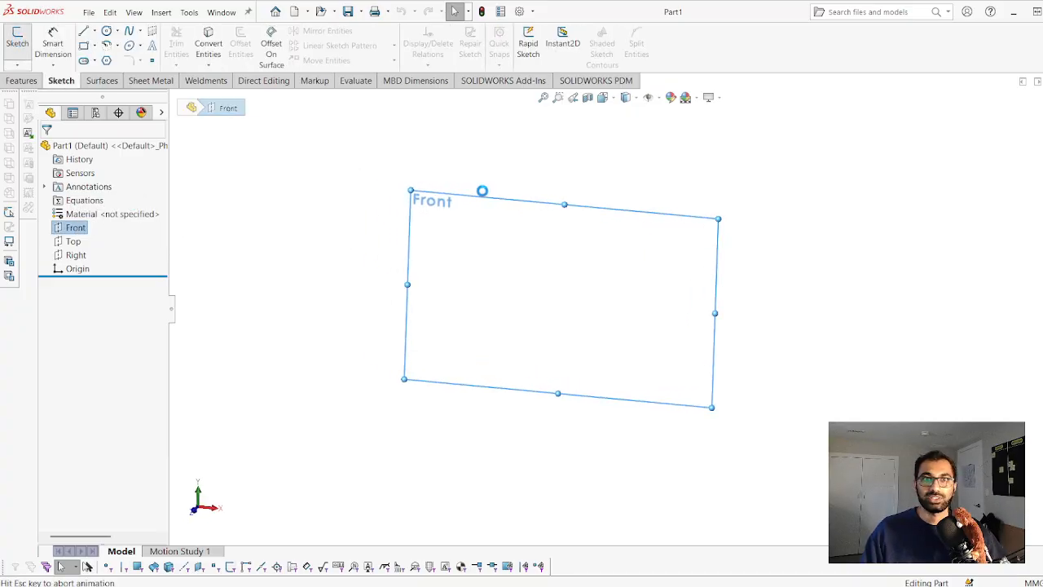
Draw a horizontal centerline extending left from the origin and a vertical centerline about 92 mm long rising from the origin
left_click(94, 31)
left_click(114, 59)
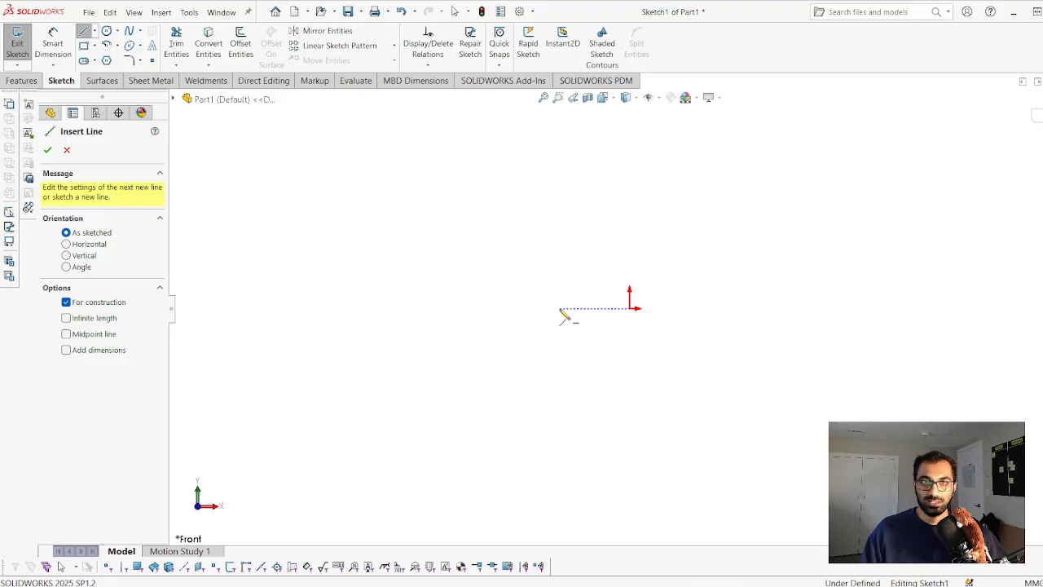
mouse_move(560, 308)
left_mouse_down()
mouse_move(629, 308)
mouse_move(634, 124)
left_mouse_up()
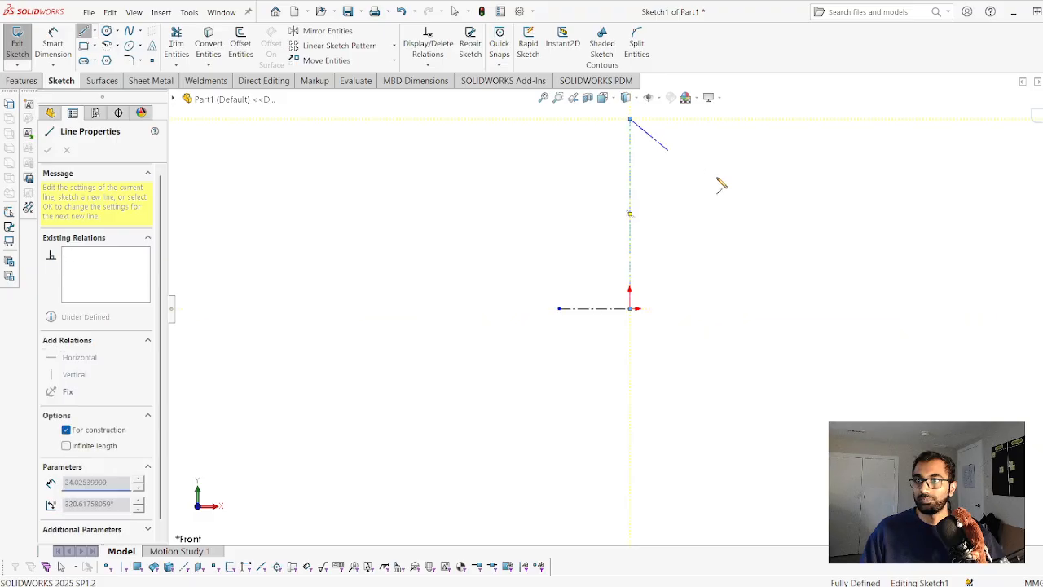
scroll(716, 178, "up", 1)
scroll(712, 176, "down", 1)
key("Escape")
scroll(706, 234, "down", 2)
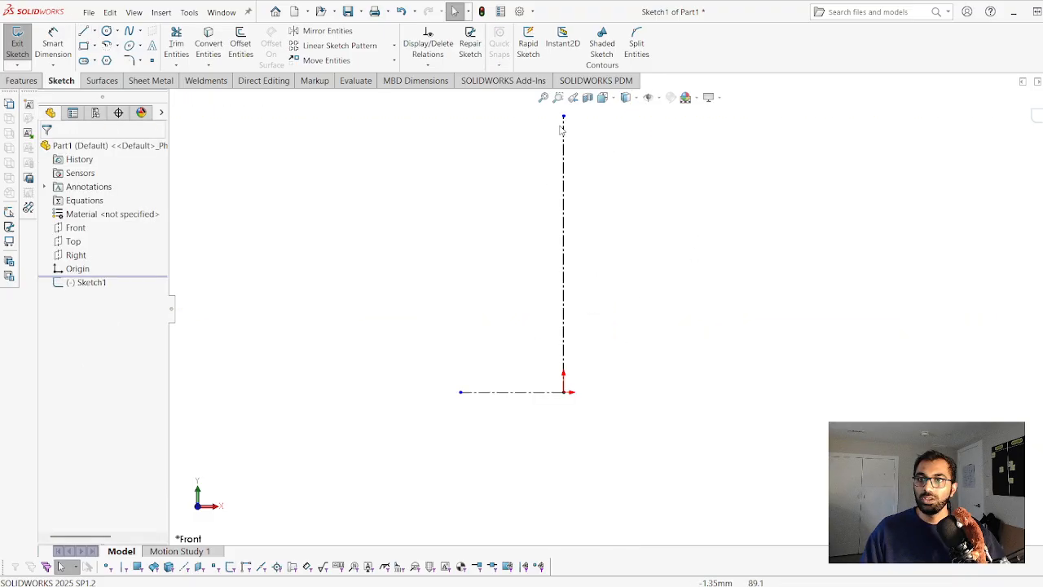
Sketch a vertical line about 57 mm long upward from the horizontal centerline, about 14 mm left of the vertical centerline
left_click(85, 31)
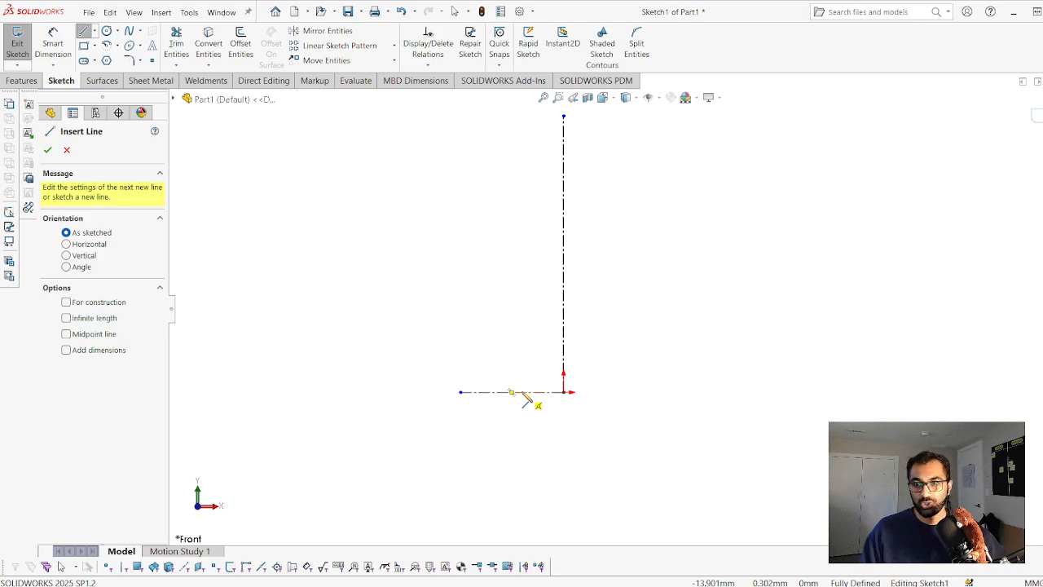
left_click(522, 392)
left_click(523, 221)
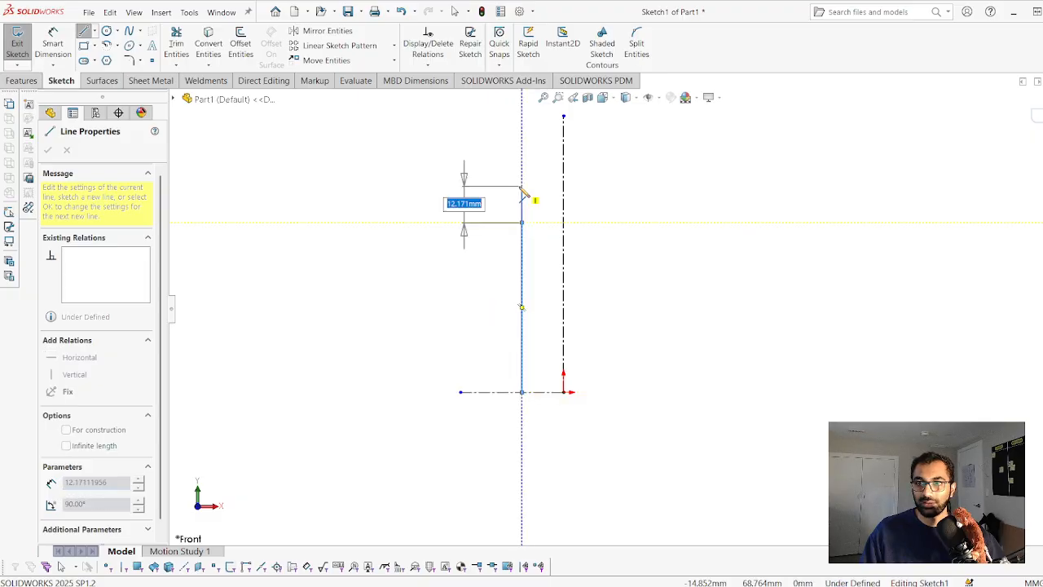
key("Escape")
Add a centerpoint quarter arc centred on the vertical centerline, joining the vertical line's upper end to that centerline
left_click(107, 46)
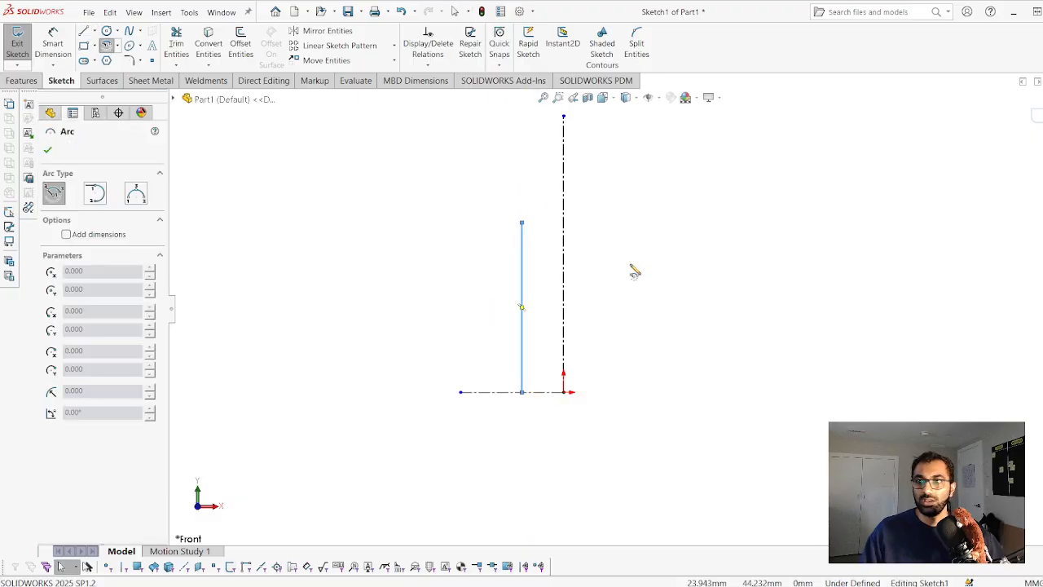
left_click(563, 221)
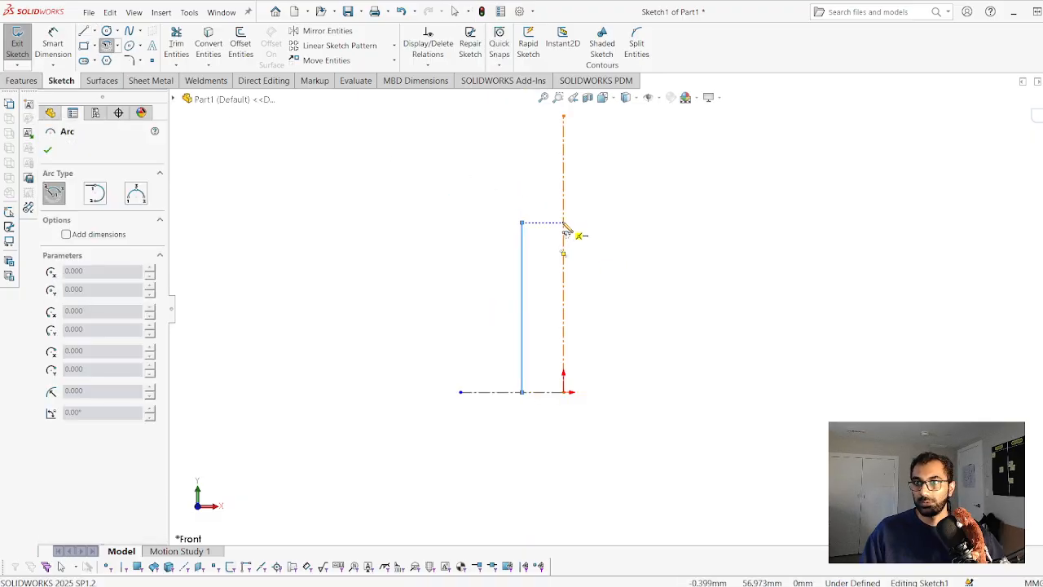
left_click(522, 221)
left_click(564, 183)
key("Escape")
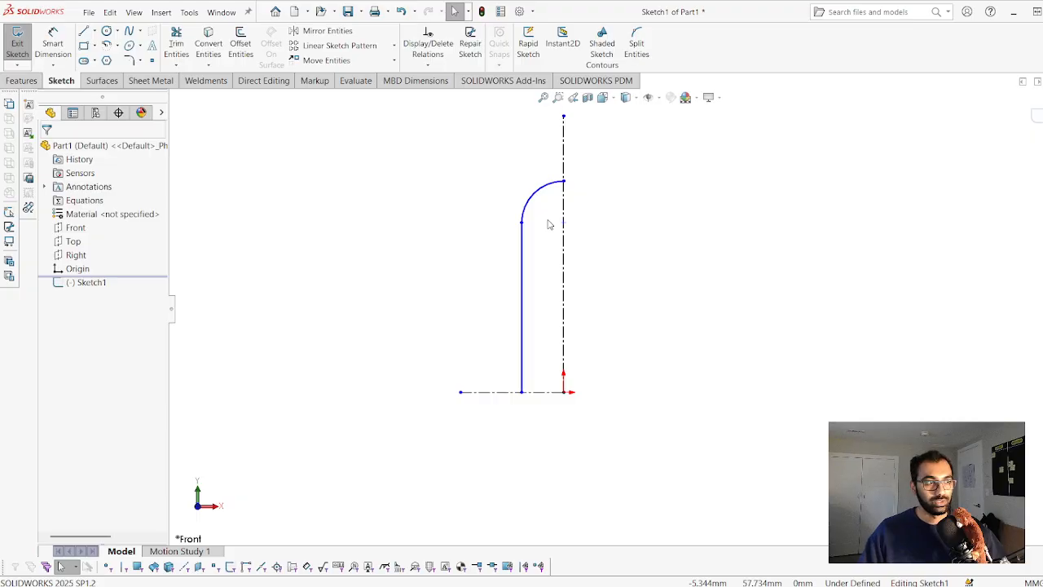
Dimension the distance between the solid vertical line and the vertical centerline as 7 mm
left_click(52, 45)
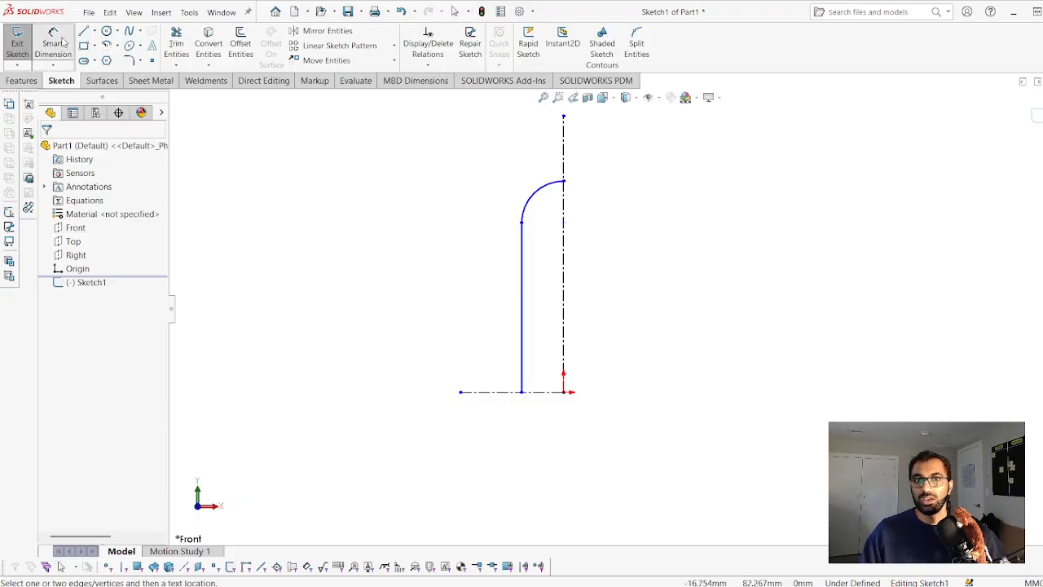
left_click(522, 264)
left_click(563, 261)
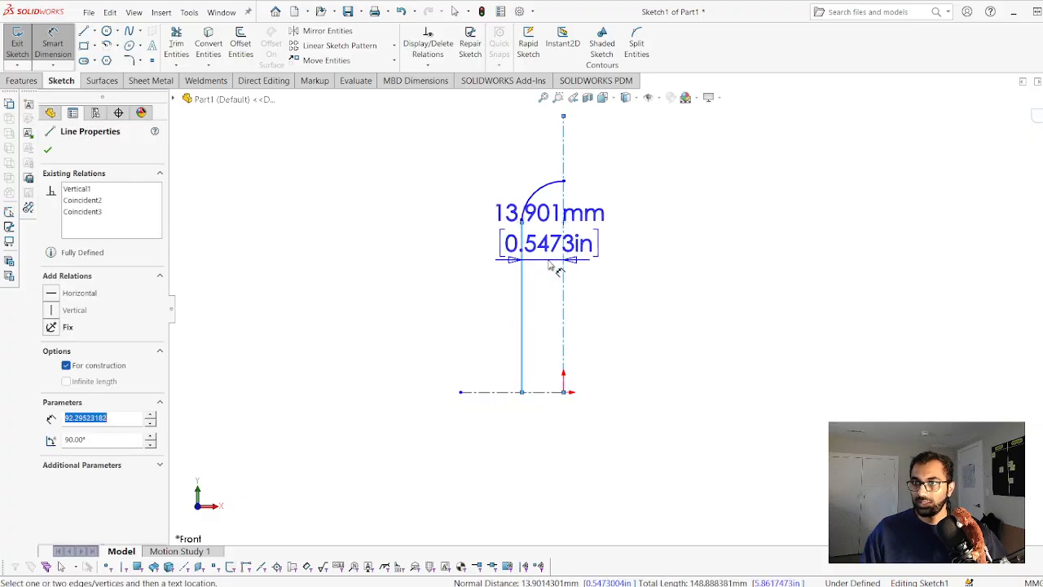
left_click(454, 283)
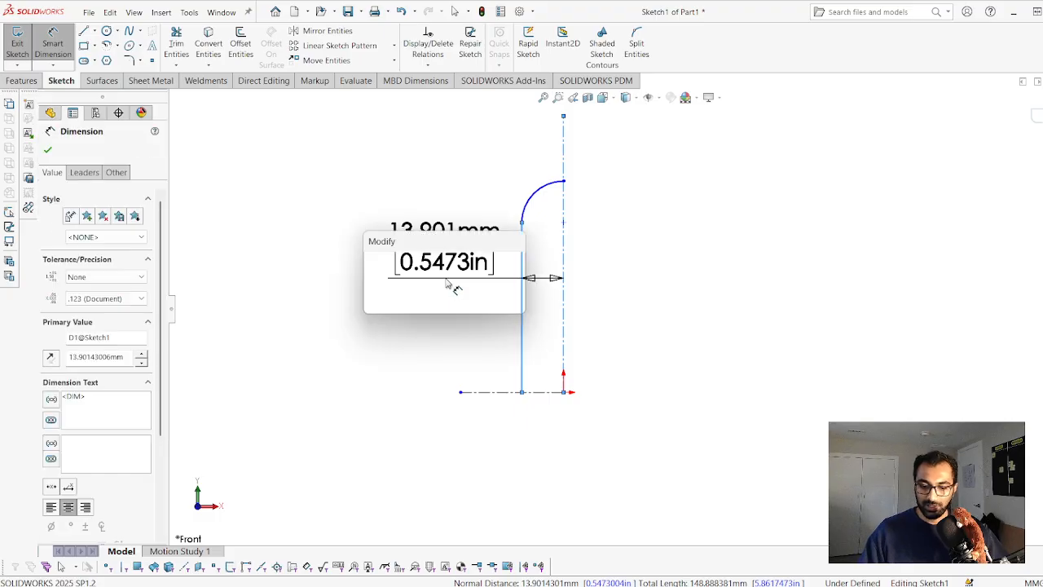
type("7mm")
key("Return")
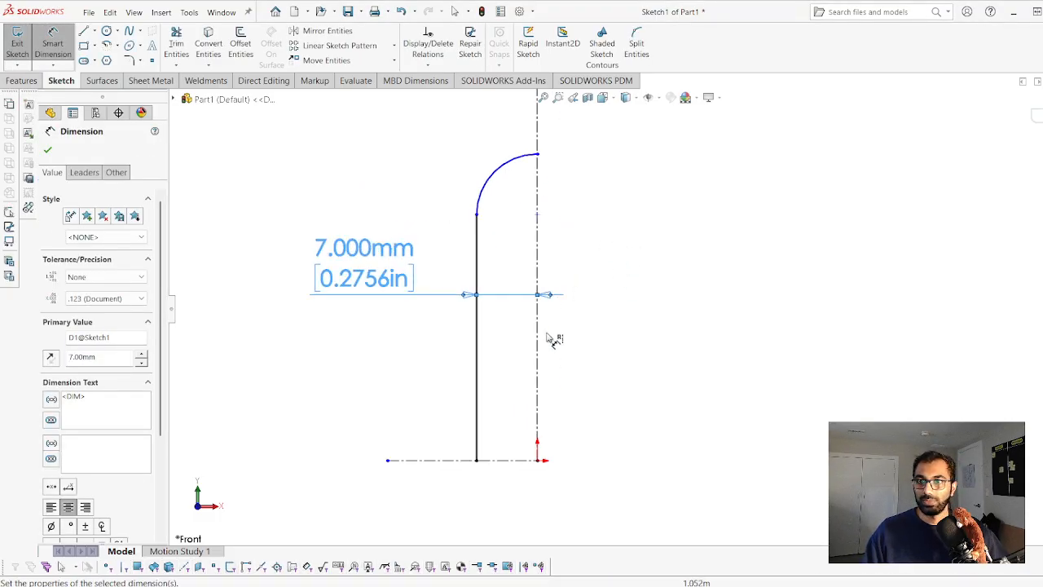
Dimension the height from the horizontal centerline to the arc's upper endpoint as 40 mm
left_click(538, 156)
left_click(506, 461)
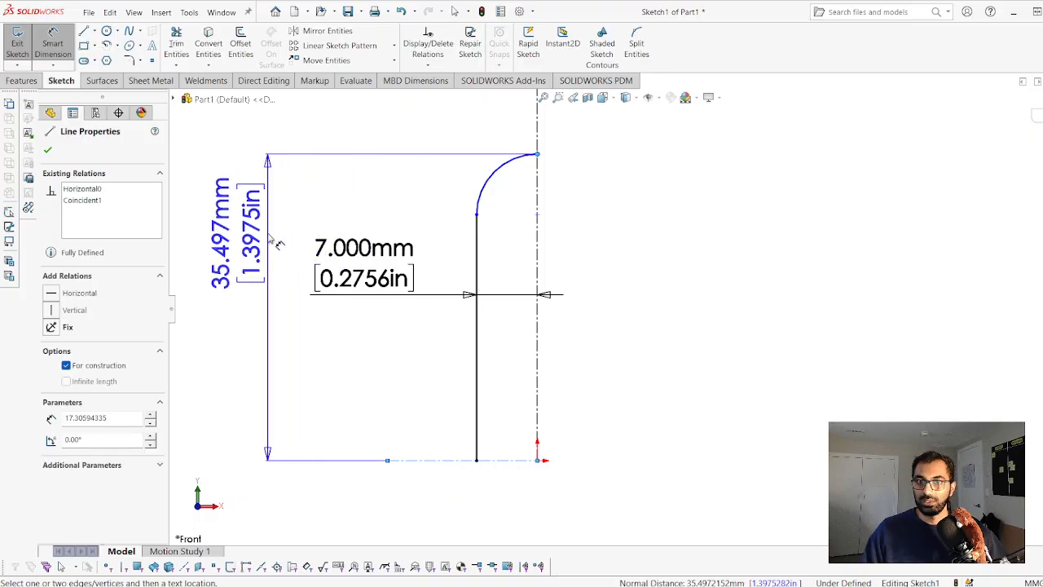
left_click(265, 232)
key("Return")
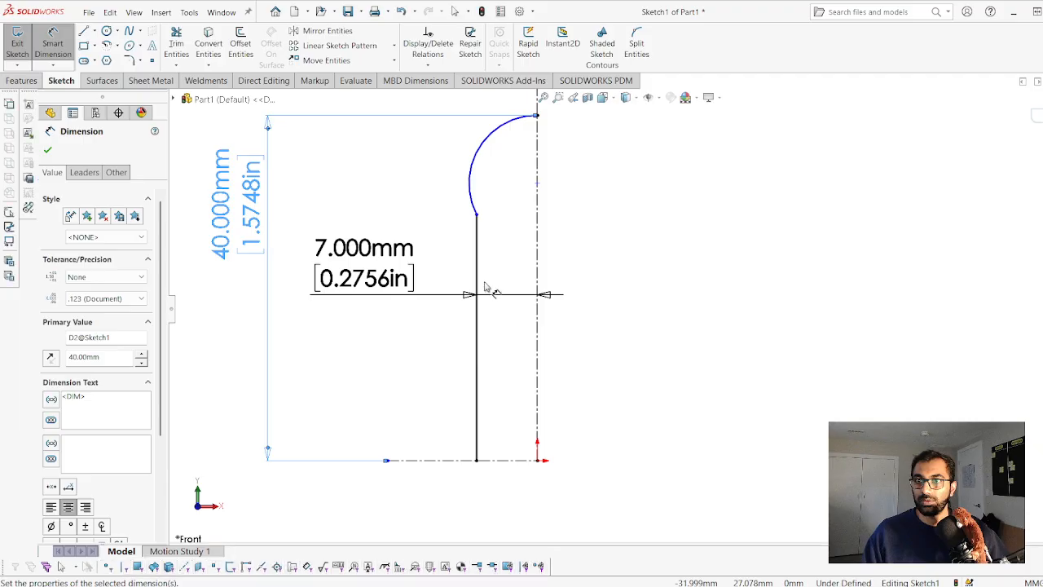
key("Escape")
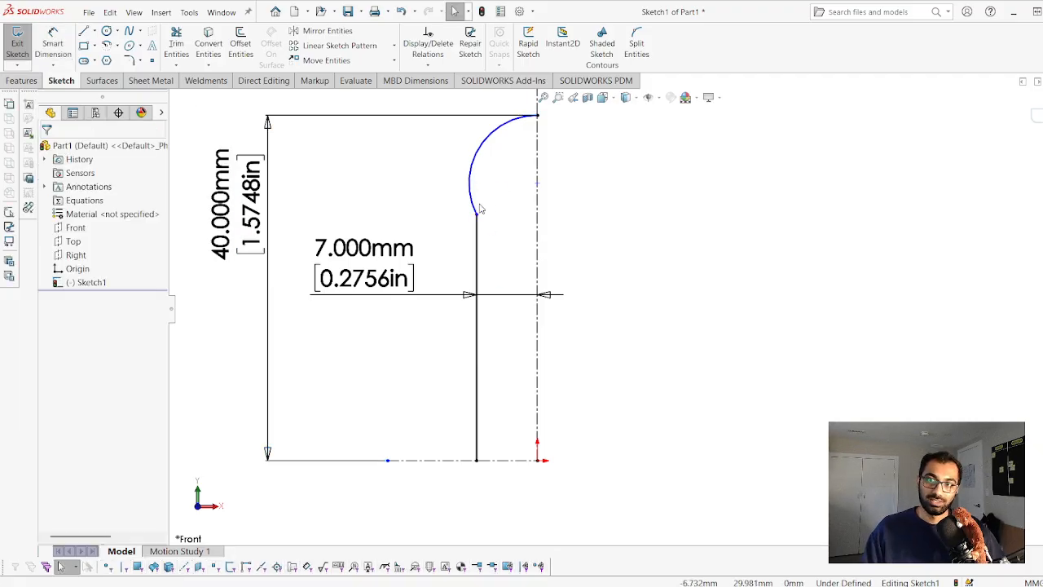
Make the arc tangent to the solid vertical line
scroll(499, 201, "down", 2)
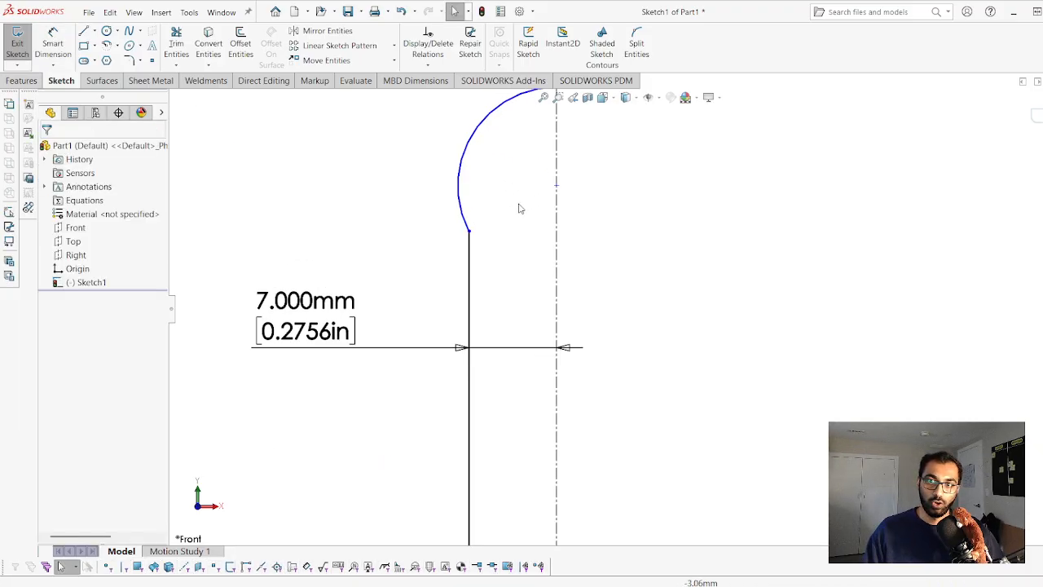
left_click(462, 212)
left_click(467, 258, "ctrl")
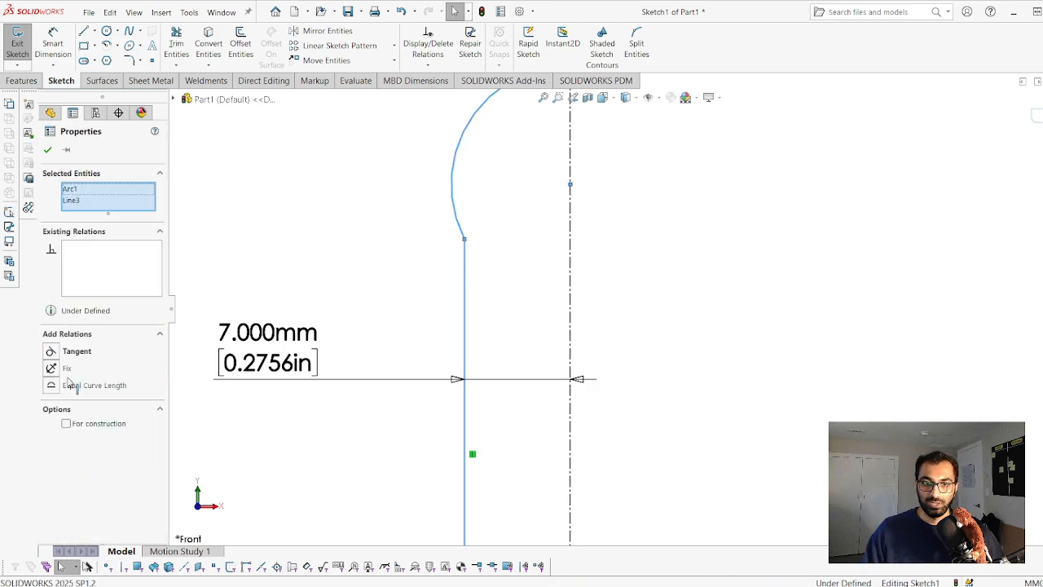
left_click(51, 351)
scroll(631, 253, "up", 4)
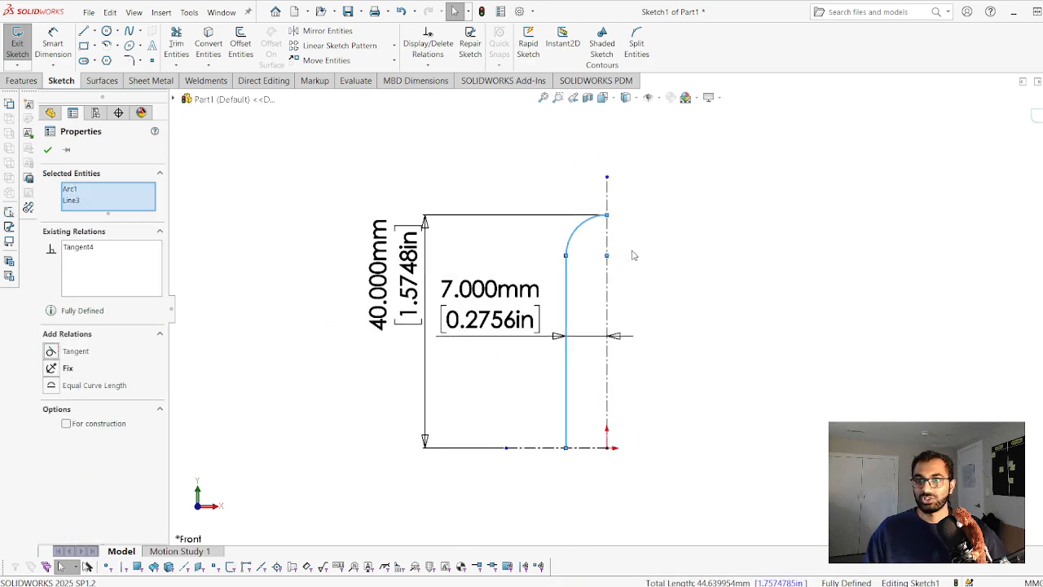
left_click(694, 282)
scroll(658, 347, "down", 2)
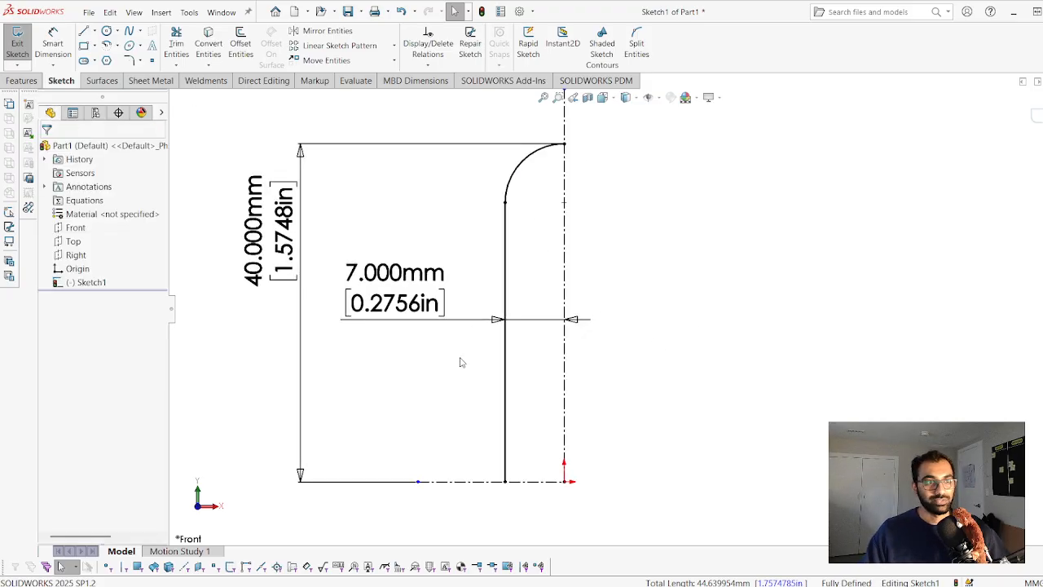
Offset the line-and-arc chain 3.5 mm inward toward the vertical centerline, capping the ends with lines
right_click(506, 227)
left_click(534, 231)
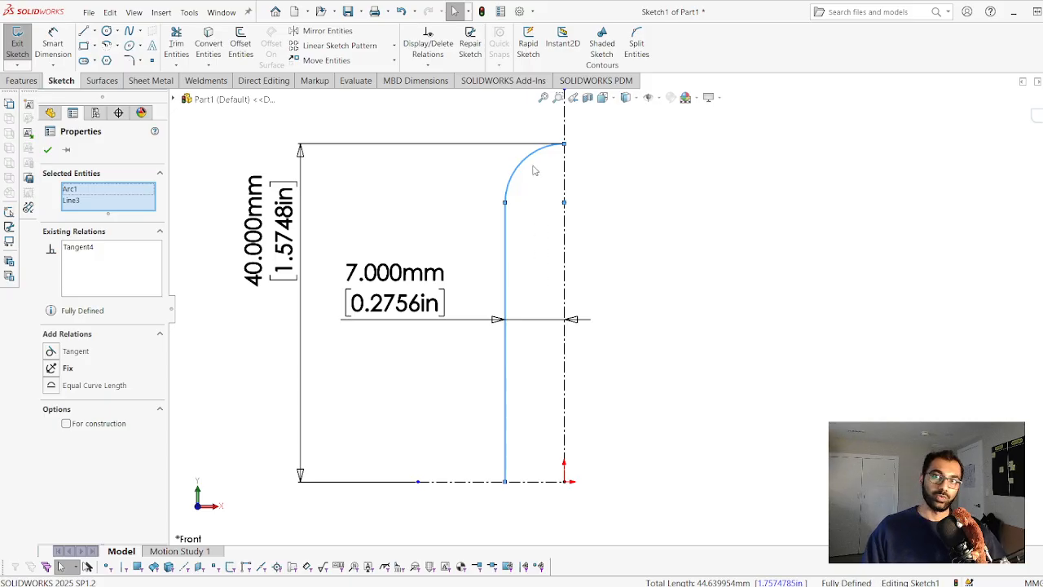
left_click(241, 45)
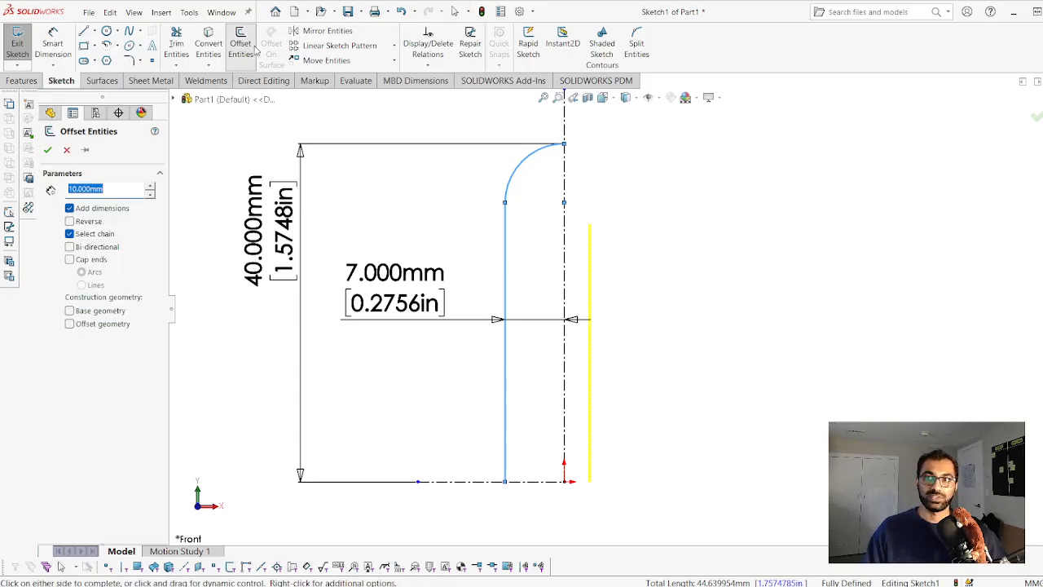
type("3.5")
key("Return")
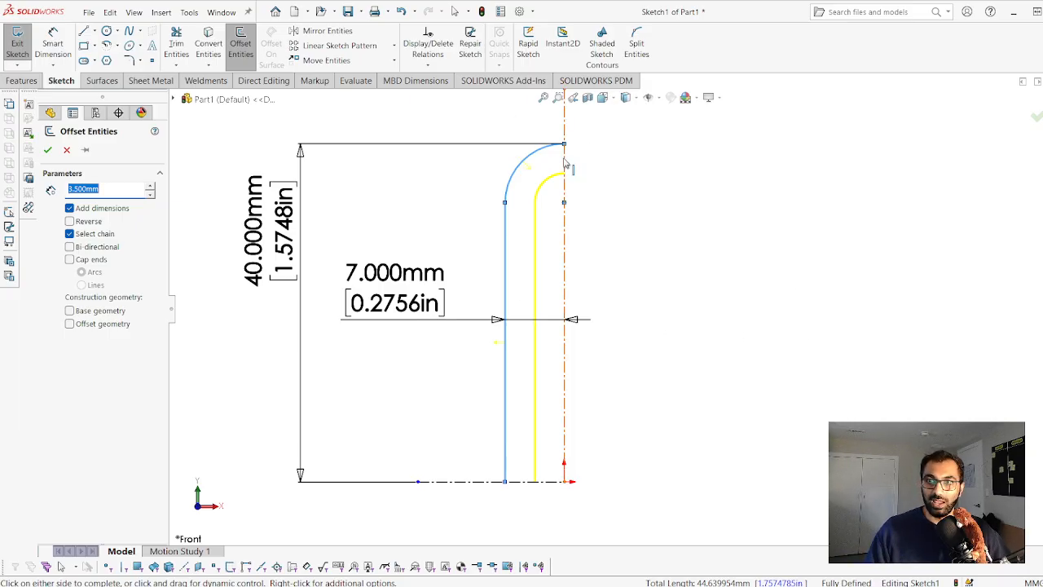
left_click(70, 259)
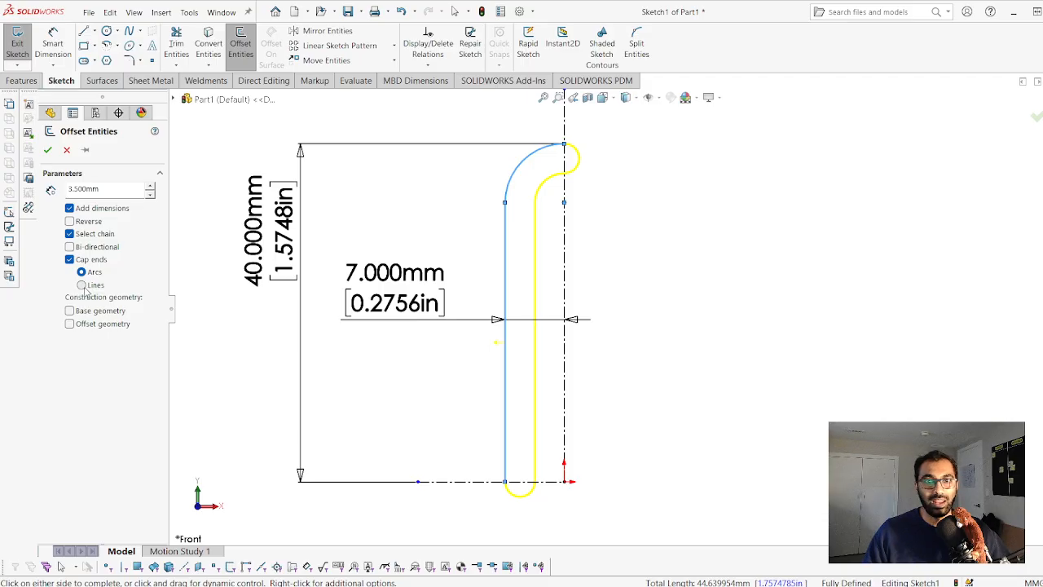
left_click(81, 285)
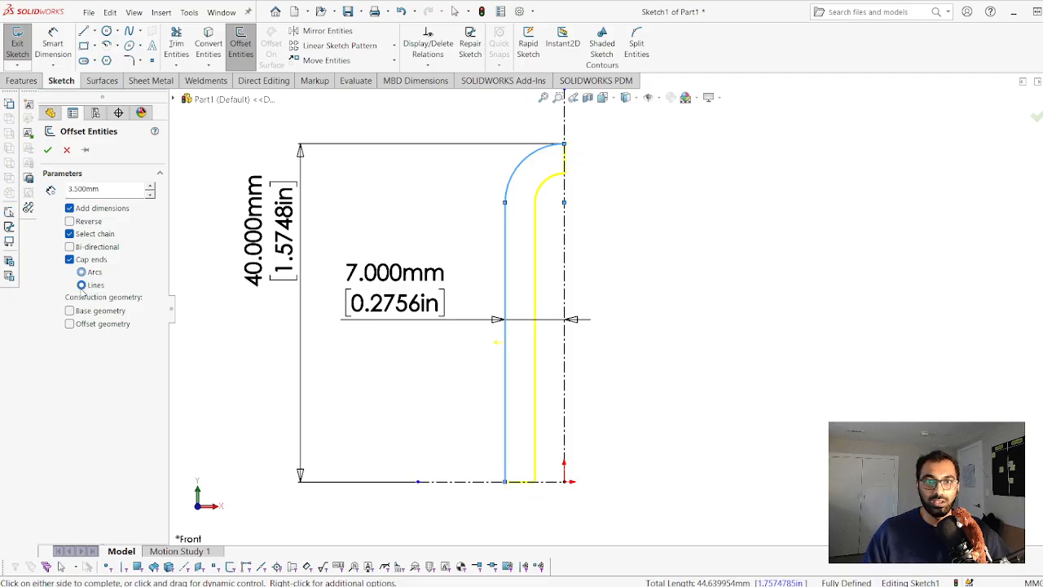
left_click(48, 150)
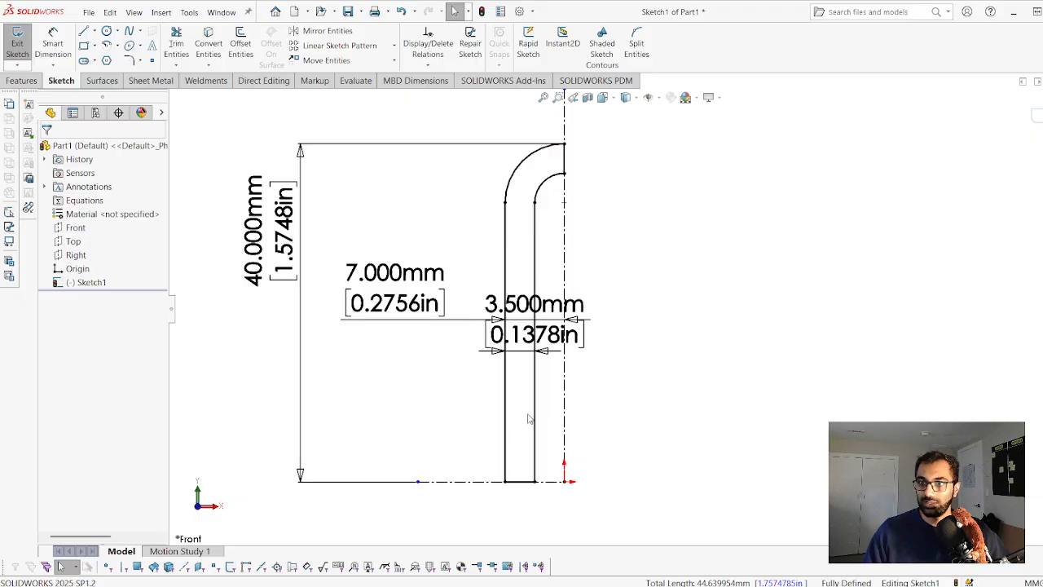
Start a boss extrusion of the closed hook profile and set its depth to 25 mm
scroll(528, 419, "down", 5)
scroll(526, 397, "up", 1)
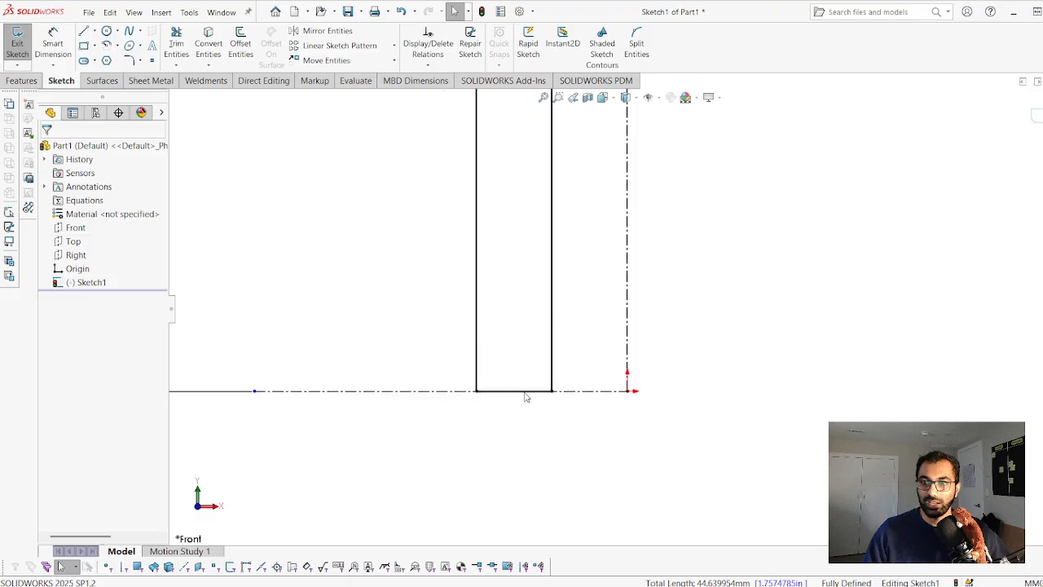
scroll(638, 236, "up", 6)
scroll(675, 140, "down", 4)
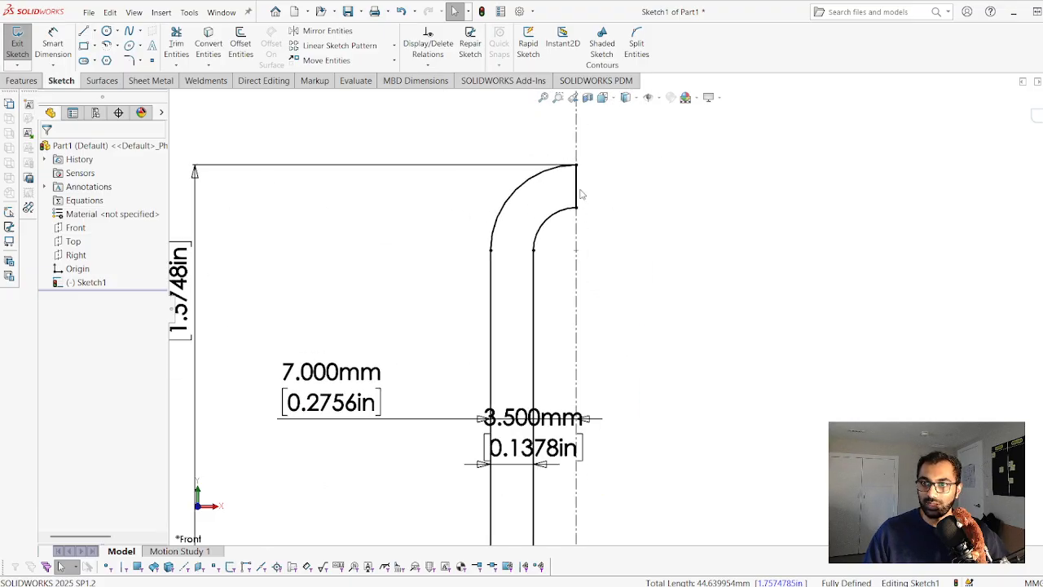
scroll(522, 253, "up", 2)
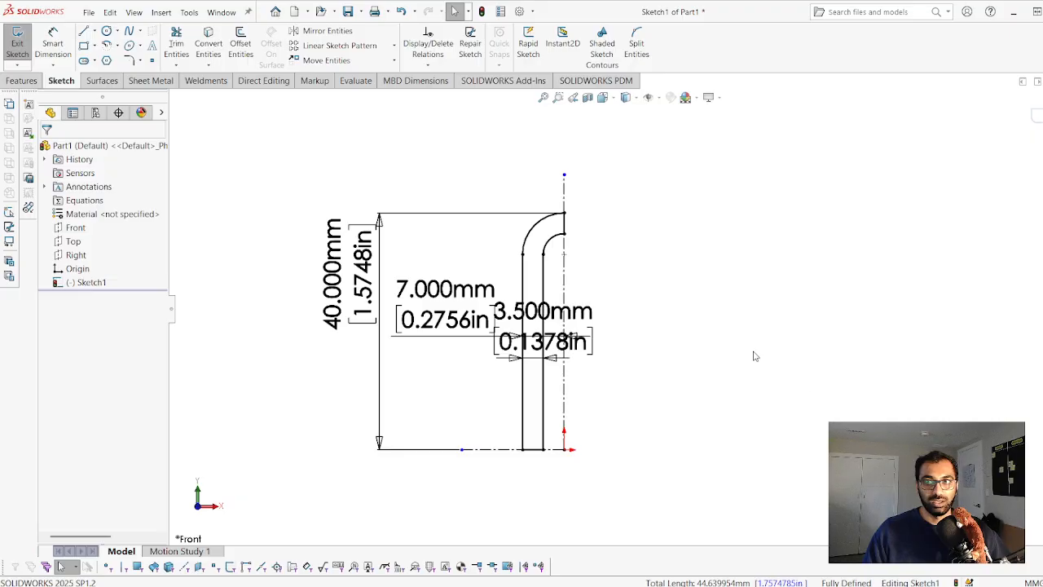
left_click(23, 80)
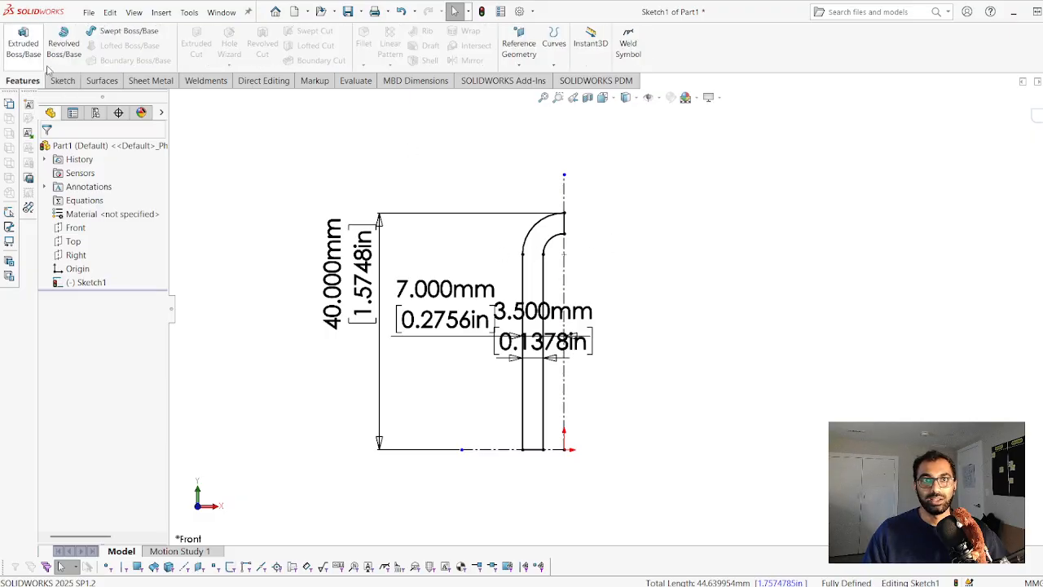
left_click(23, 44)
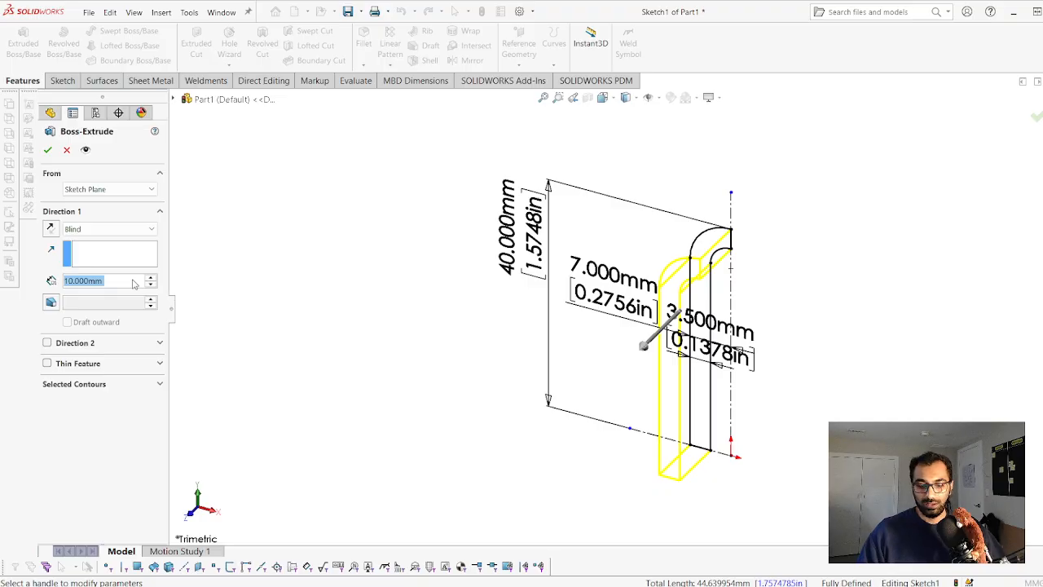
type("250")
key("BackSpace")
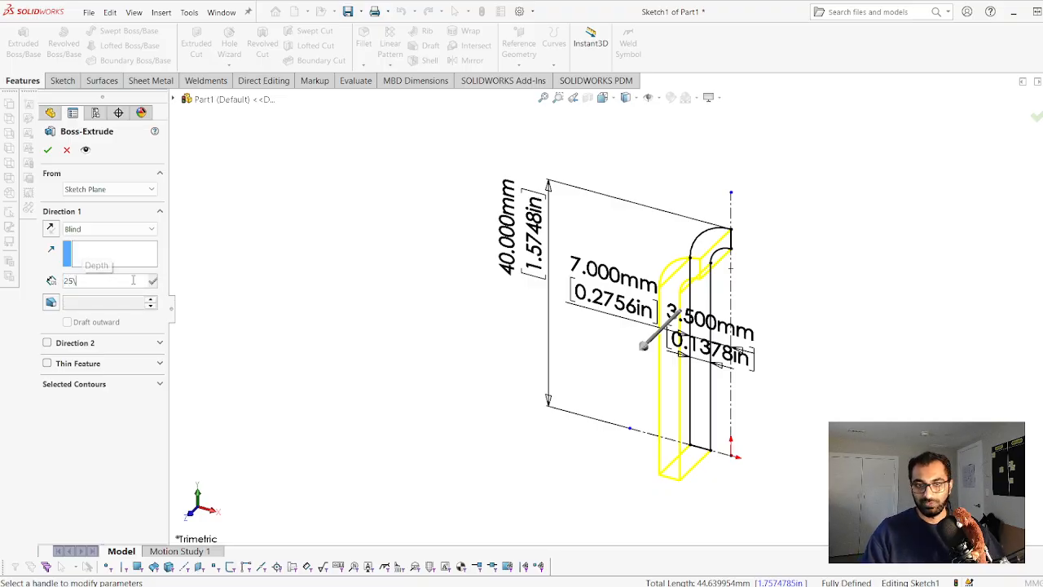
key("Return")
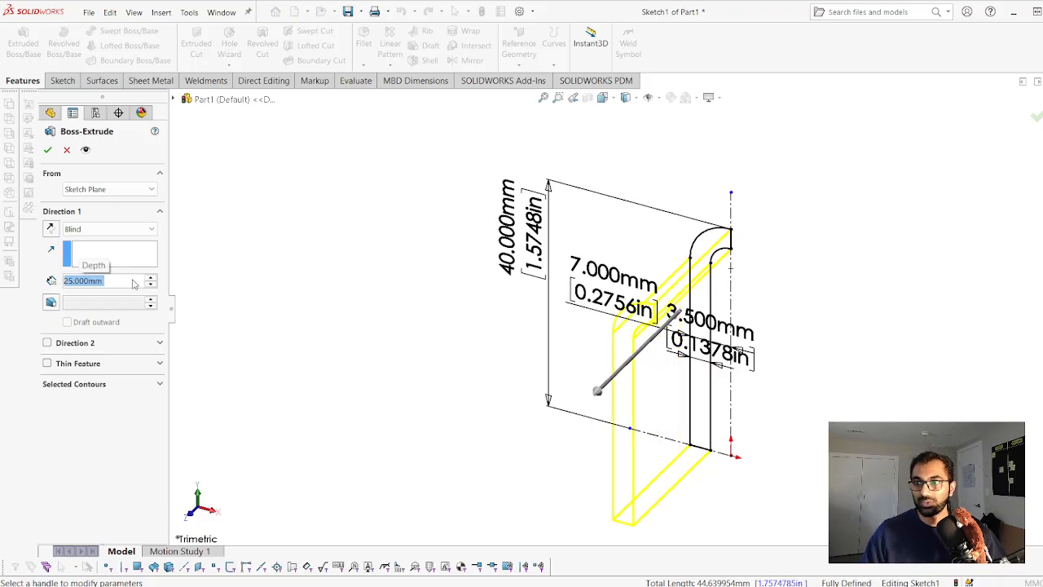
Set the extrusion's end condition to Mid Plane and create the solid
middle_click_drag(571, 328, 546, 316)
left_click(110, 229)
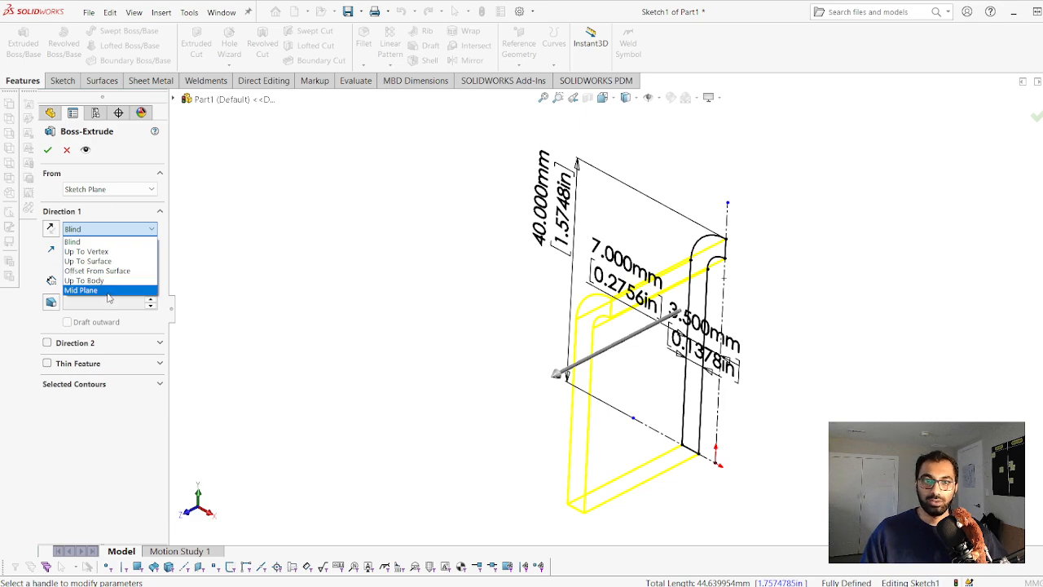
left_click(107, 293)
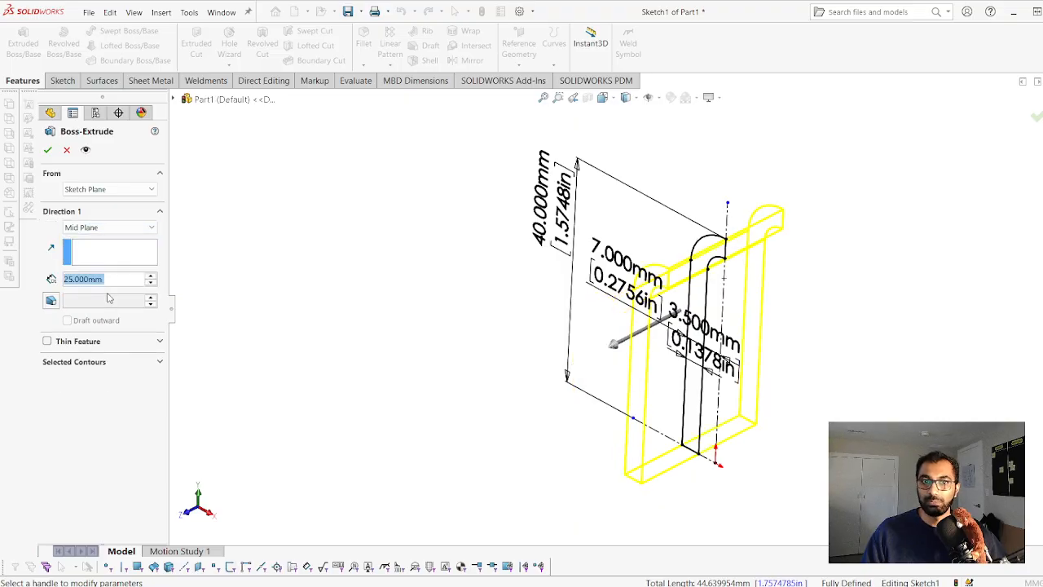
middle_click_drag(797, 364, 749, 258)
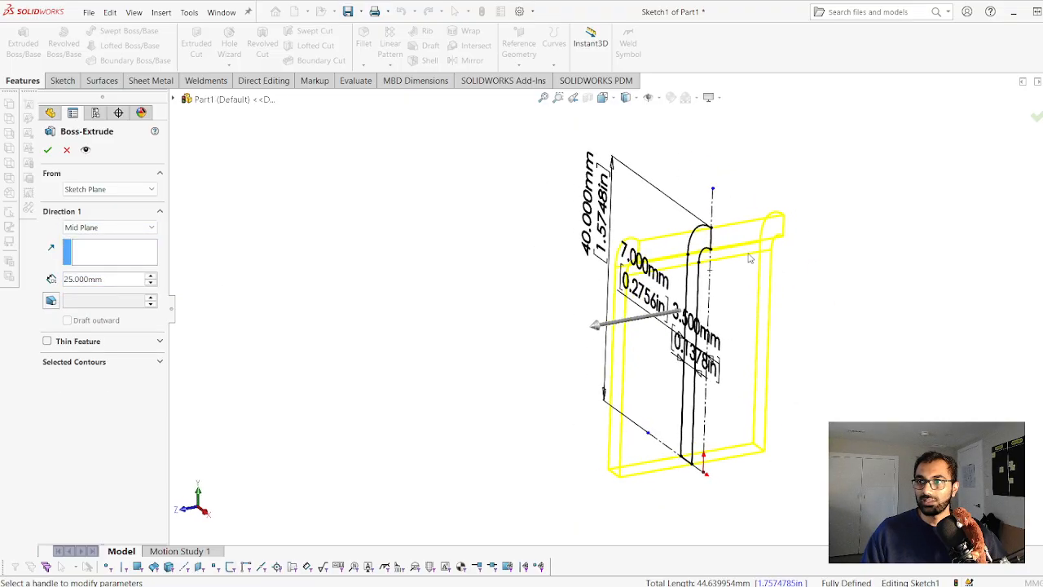
left_click(48, 151)
Start a new sketch on the Front plane, viewed from the front
middle_click_drag(798, 323, 773, 356)
scroll(773, 356, "down", 3)
left_click(683, 289)
key("ctrl+1")
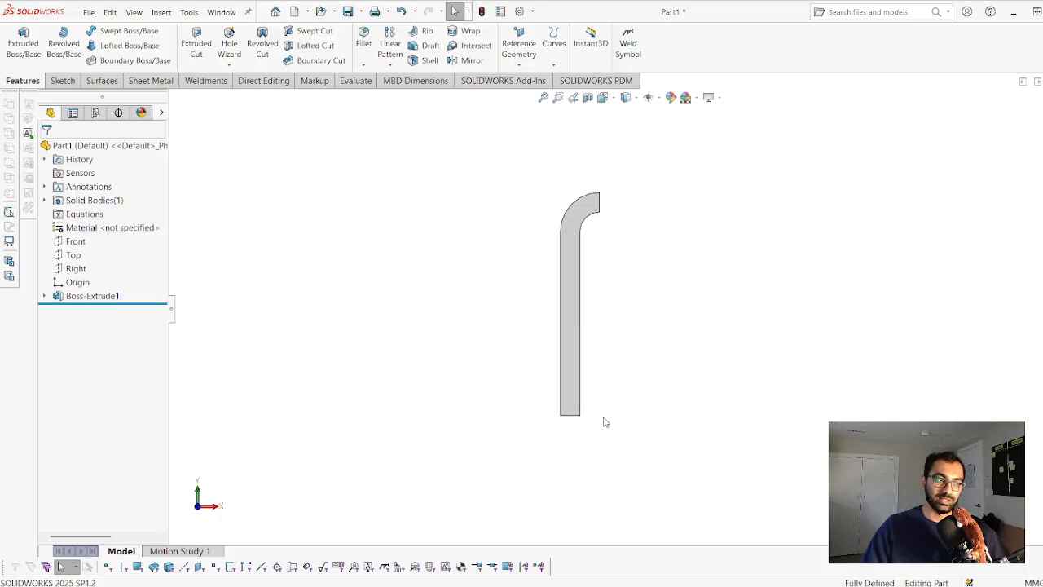
scroll(730, 328, "down", 3)
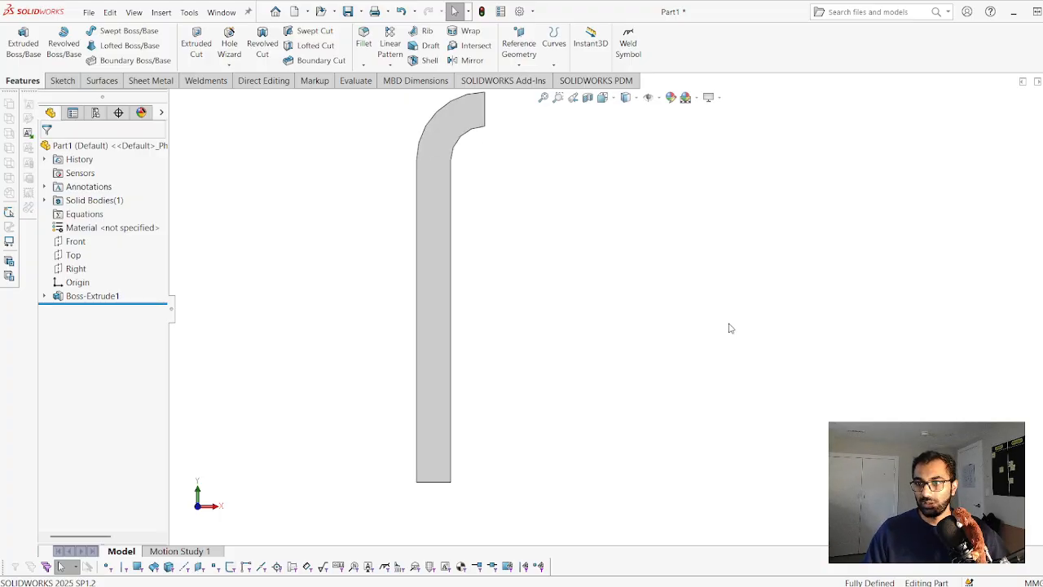
left_click(76, 243)
scroll(629, 308, "up", 5)
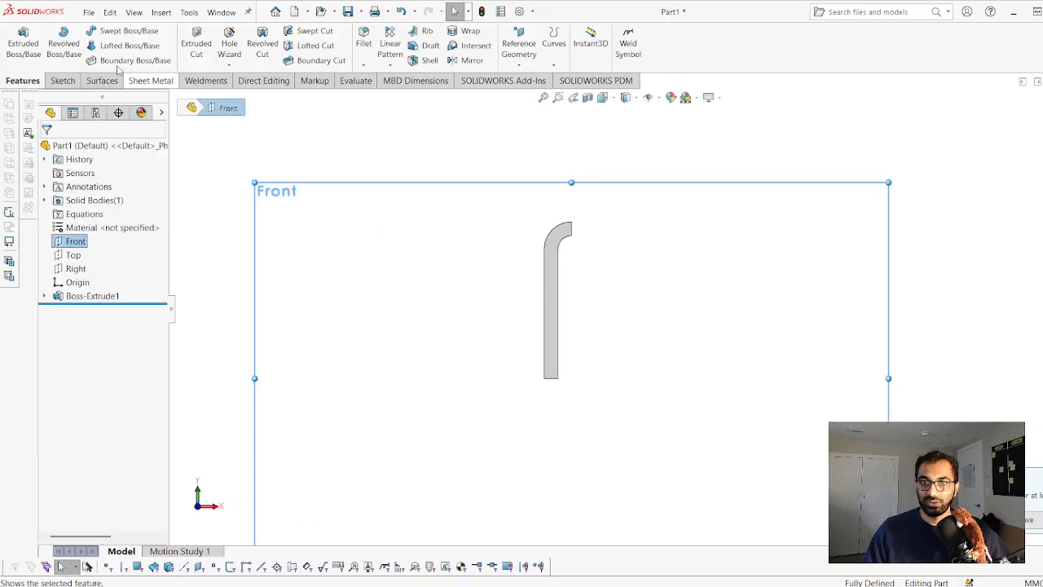
left_click(63, 80)
left_click(17, 42)
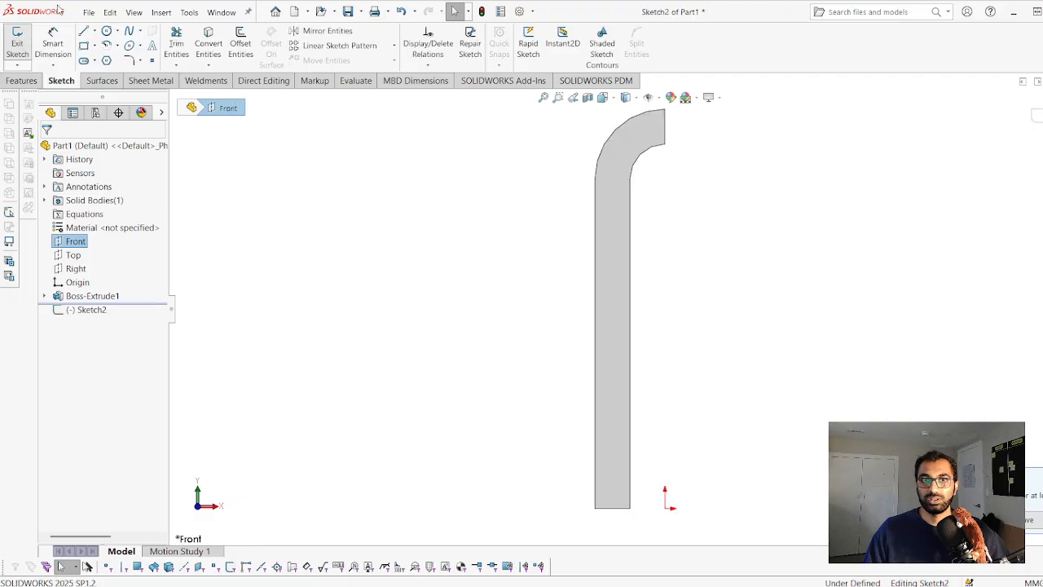
scroll(741, 419, "up", 2)
scroll(771, 451, "down", 2)
scroll(729, 364, "up", 1)
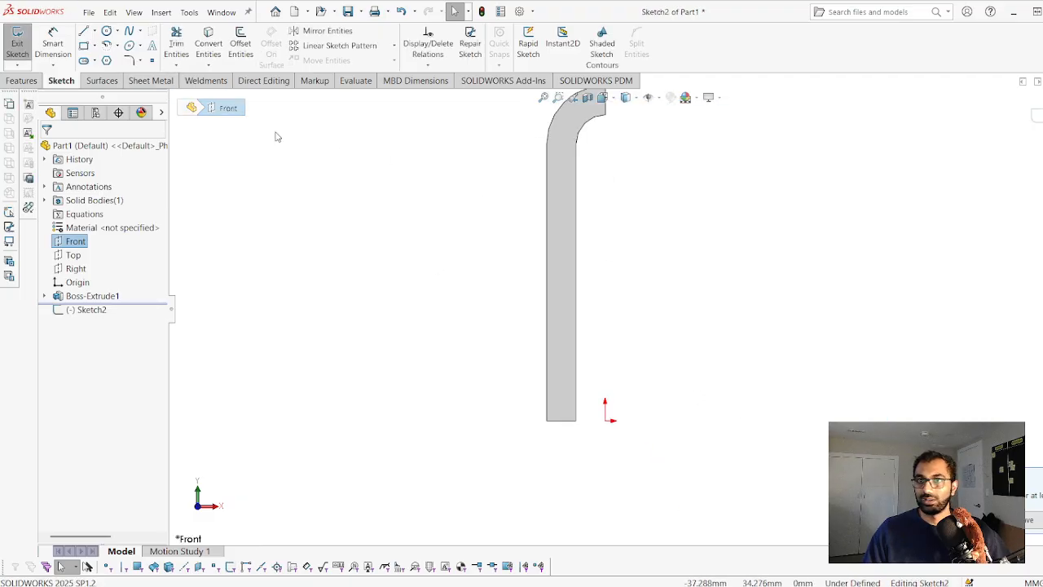
Draw a vertical centerline from the origin up to the lower corner of the hook's curved end, 36.5 mm long
left_click(82, 35)
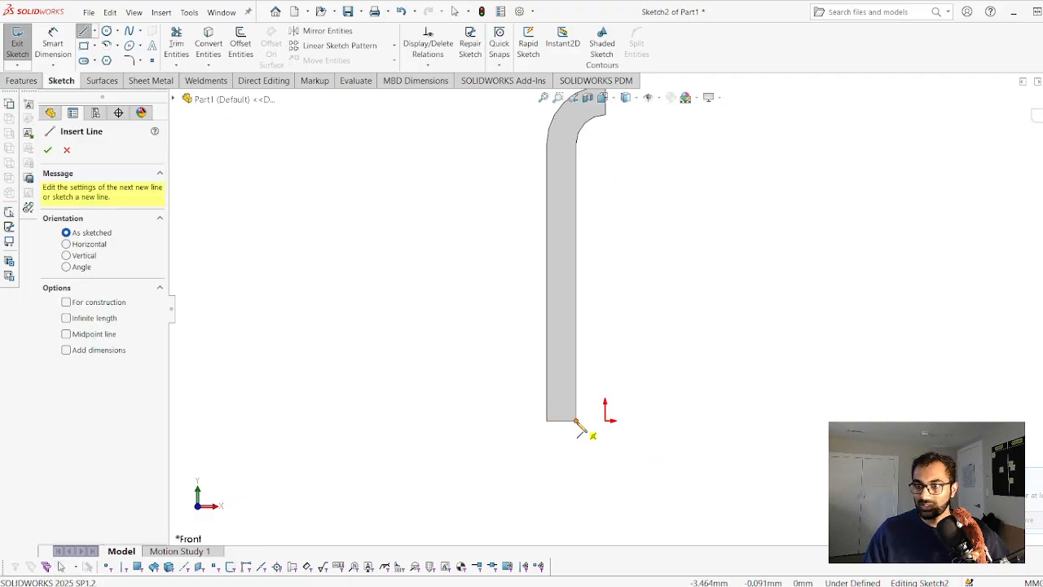
key("Escape")
left_click(95, 31)
left_click(116, 60)
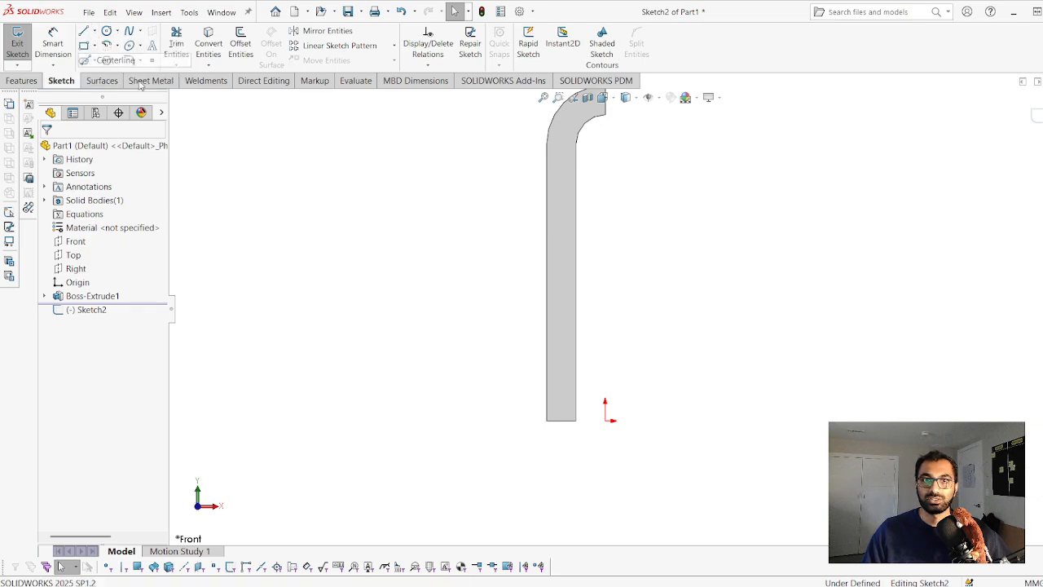
left_click(607, 415)
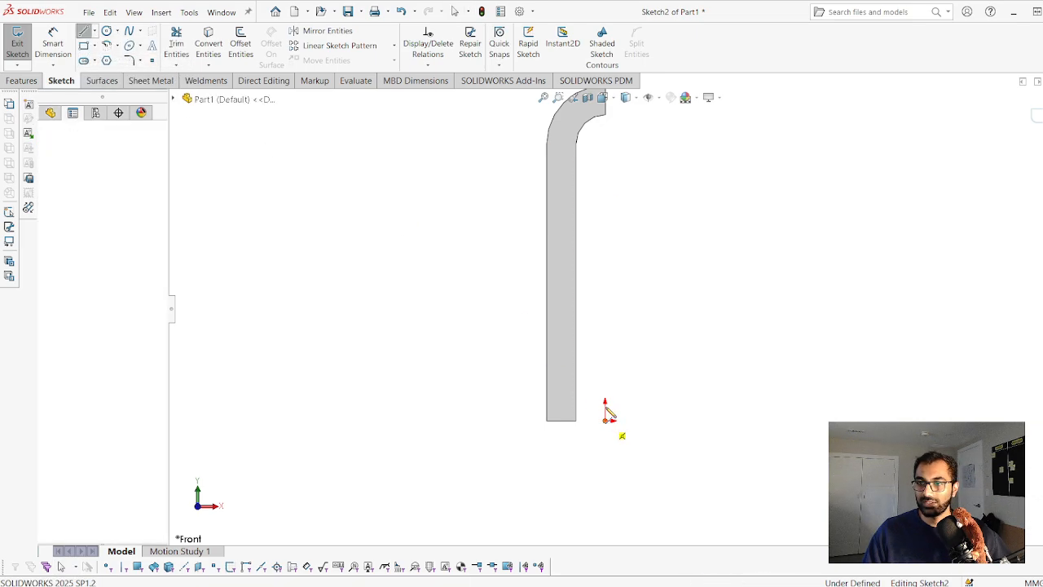
left_click(605, 115)
key("Escape")
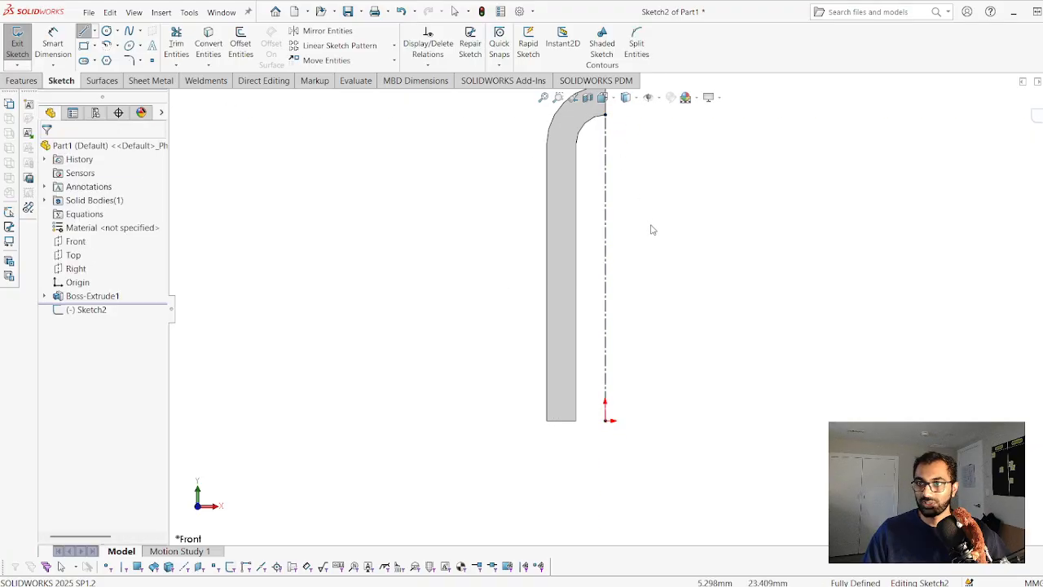
key("Escape")
Sketch a closed trapezoid about 13 mm tall on the leg's inner edge, from its bottom corner, with its short side just before the centerline
left_click(85, 31)
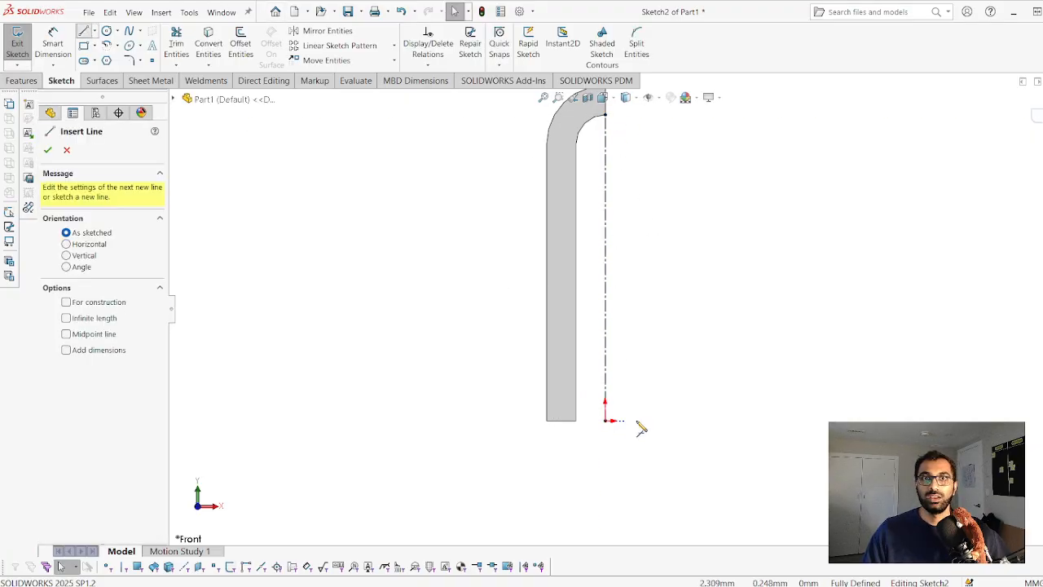
scroll(730, 388, "down", 2)
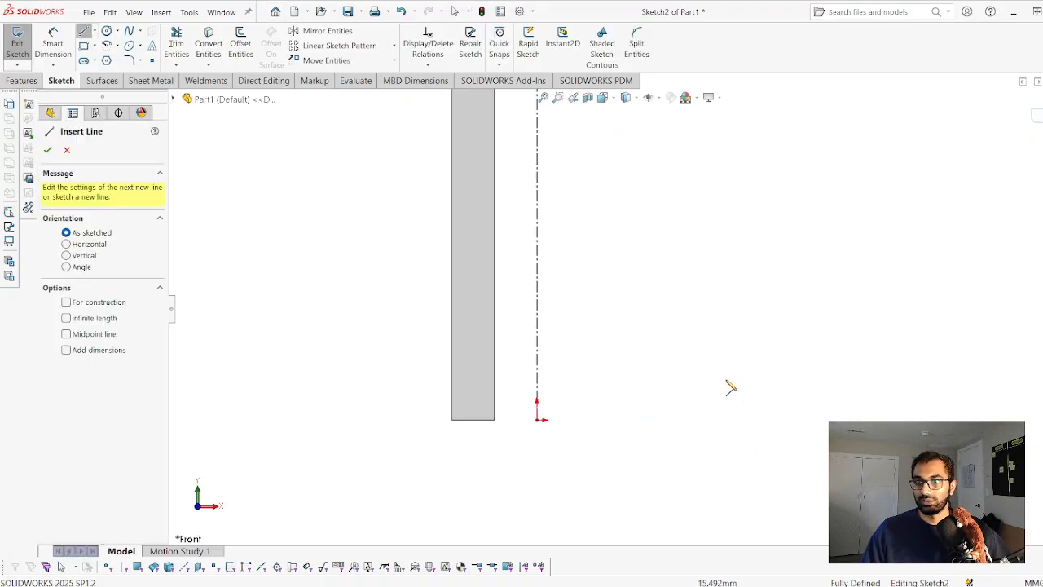
left_click(495, 420)
left_click(533, 373)
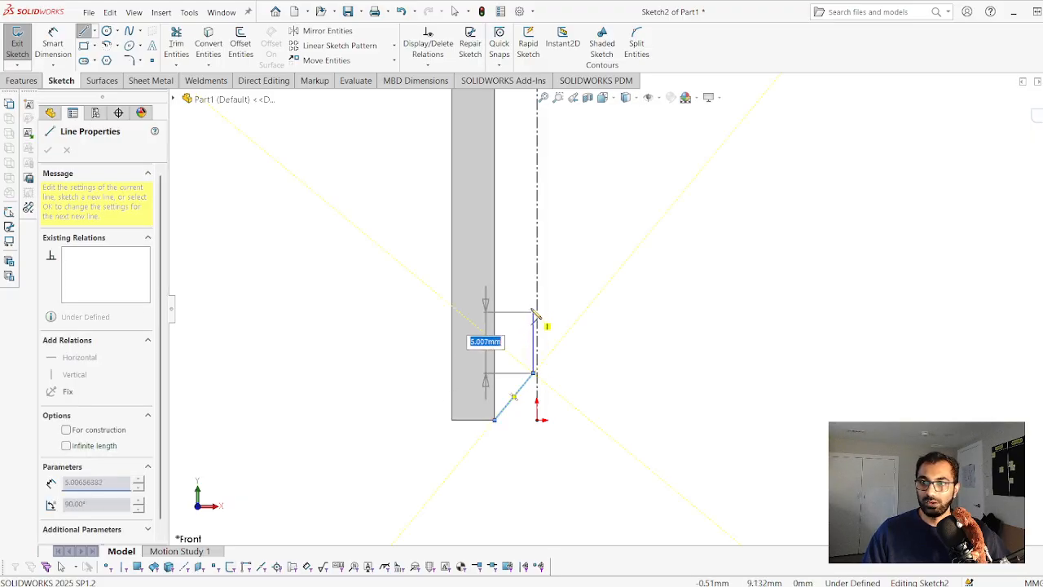
left_click(534, 305)
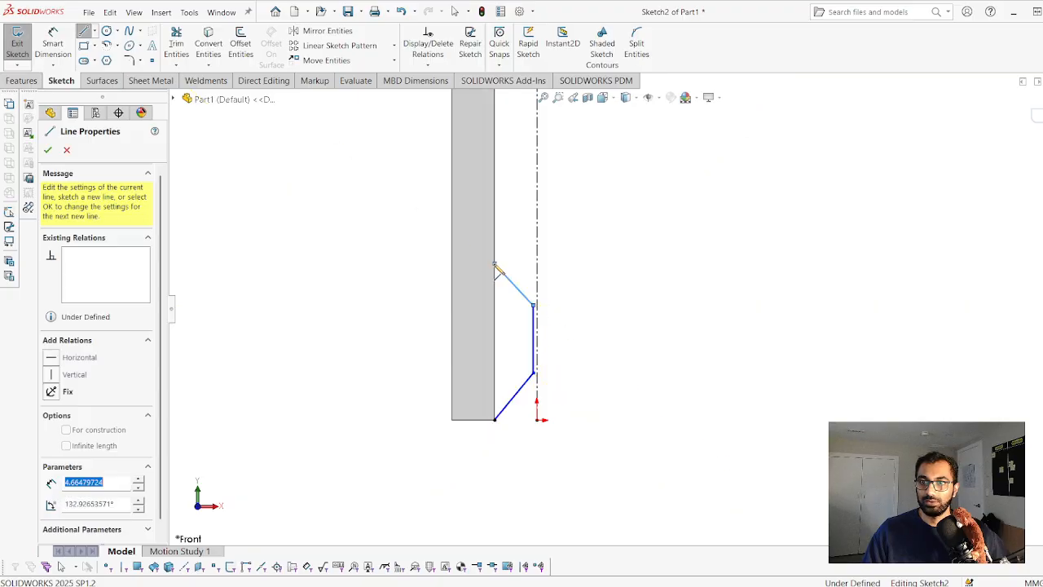
left_click(496, 268)
key("Escape")
scroll(627, 337, "down", 2)
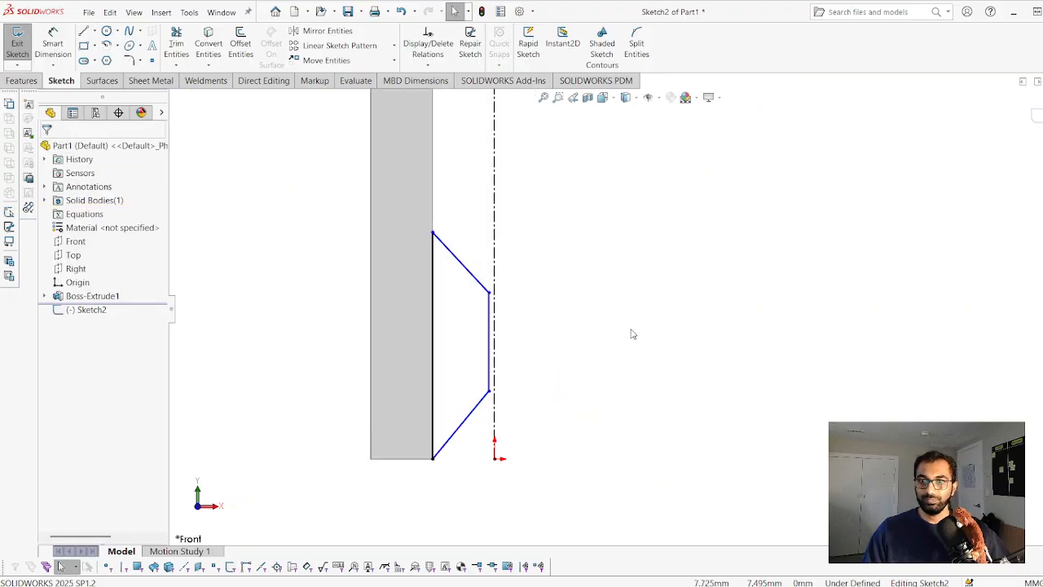
scroll(530, 380, "down", 1)
Make the trapezoid's two slanted lines equal in length
left_click(65, 66)
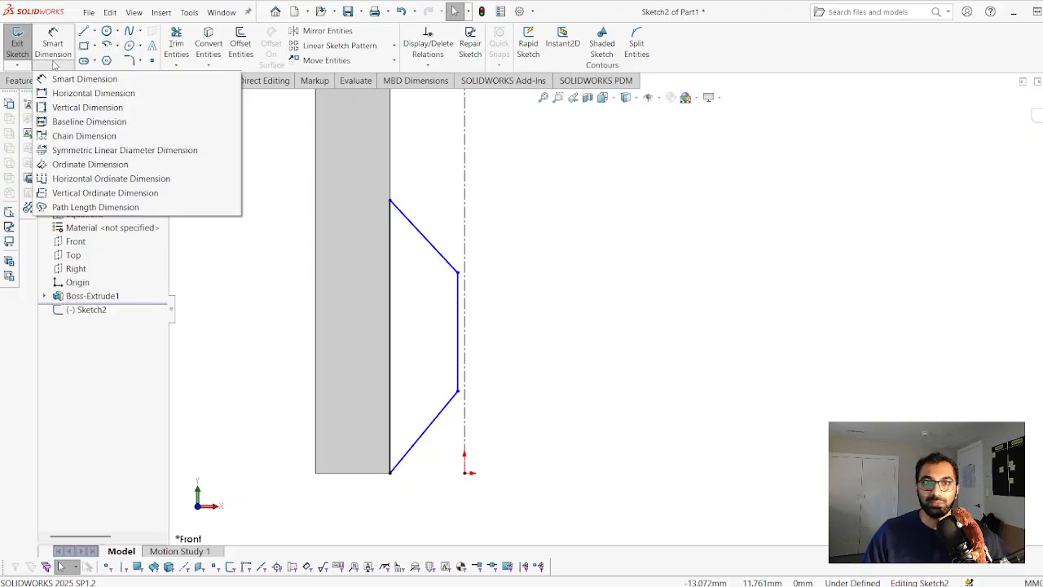
left_click(64, 66)
left_click(447, 265)
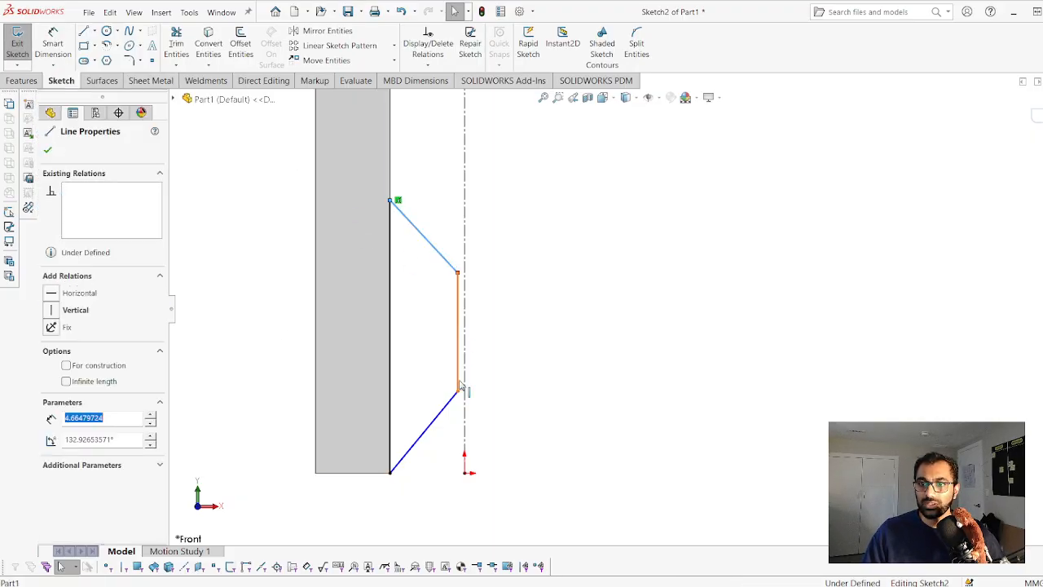
left_click(435, 417, "ctrl")
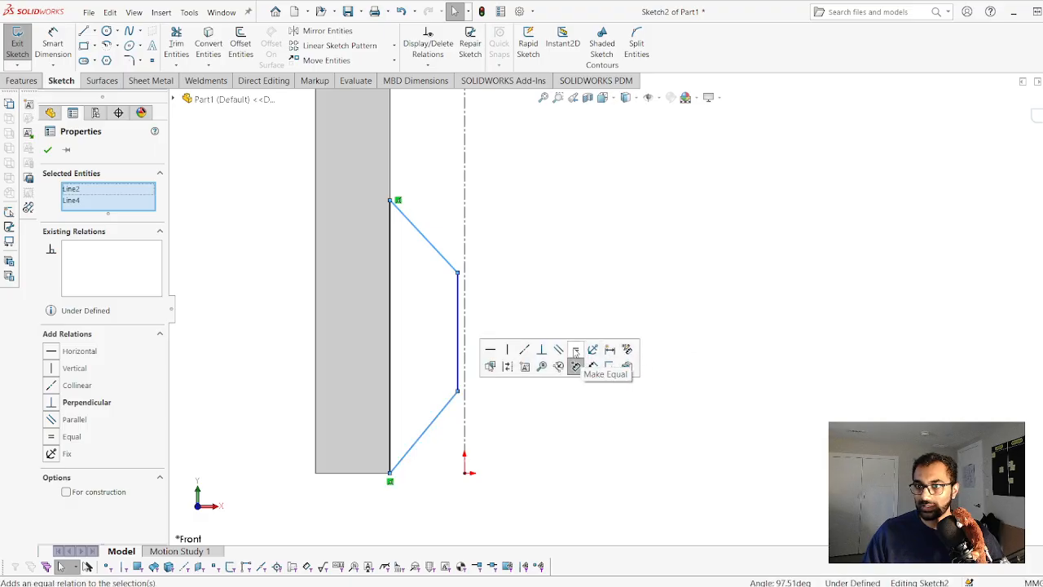
left_click(51, 437)
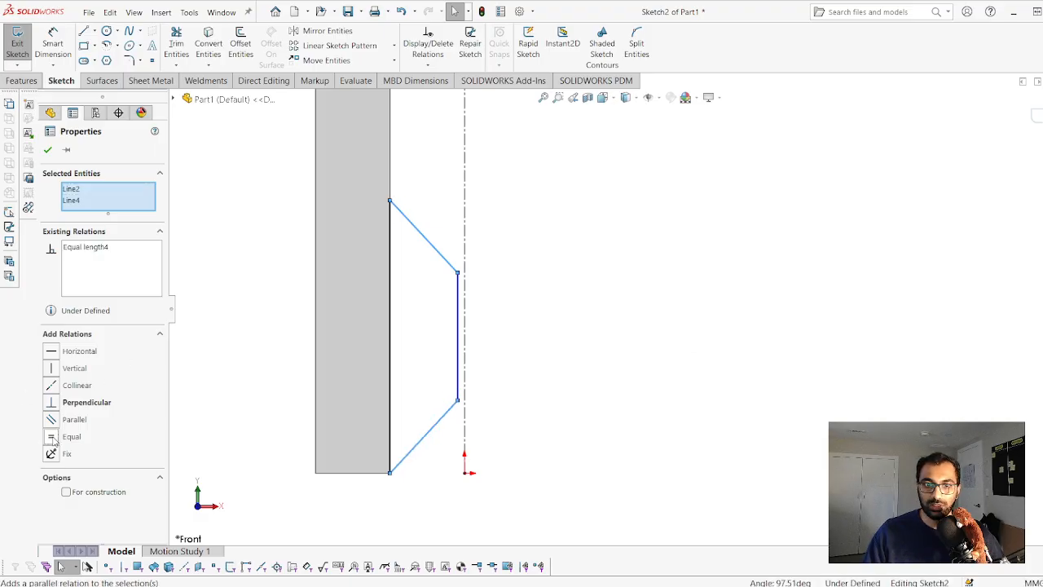
left_click(654, 359)
Dimension the gap between the trapezoid's short vertical side and the centerline as 0.25 mm
left_click(53, 45)
scroll(579, 319, "down", 3)
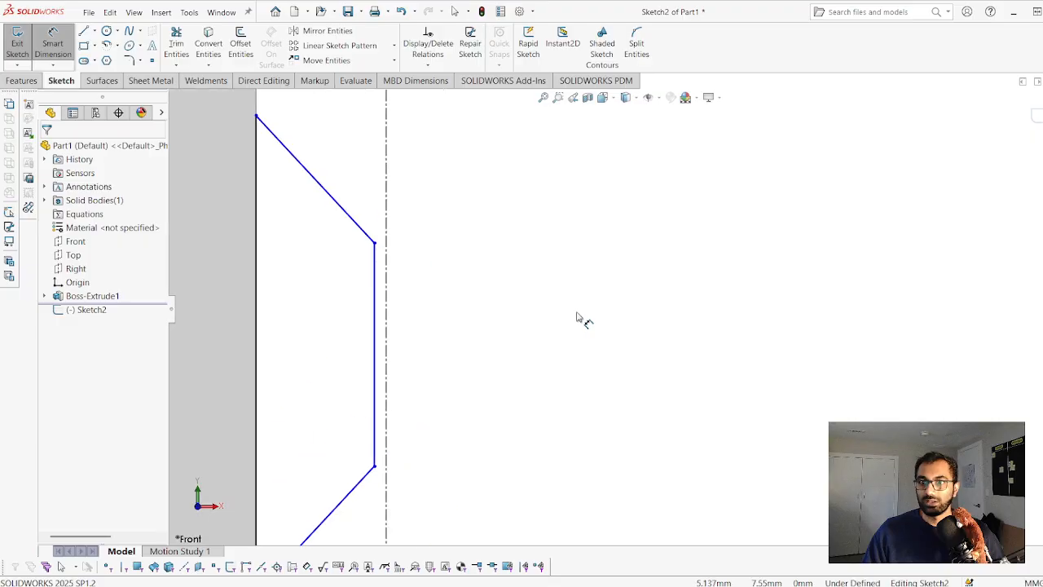
left_click(379, 263)
left_click(388, 260)
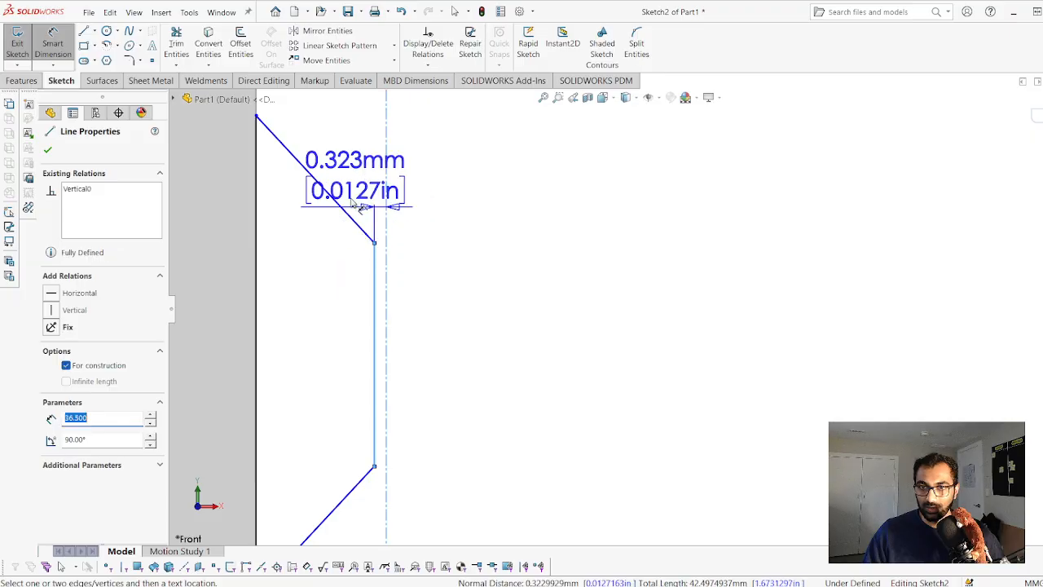
left_click(334, 159)
type("0.25")
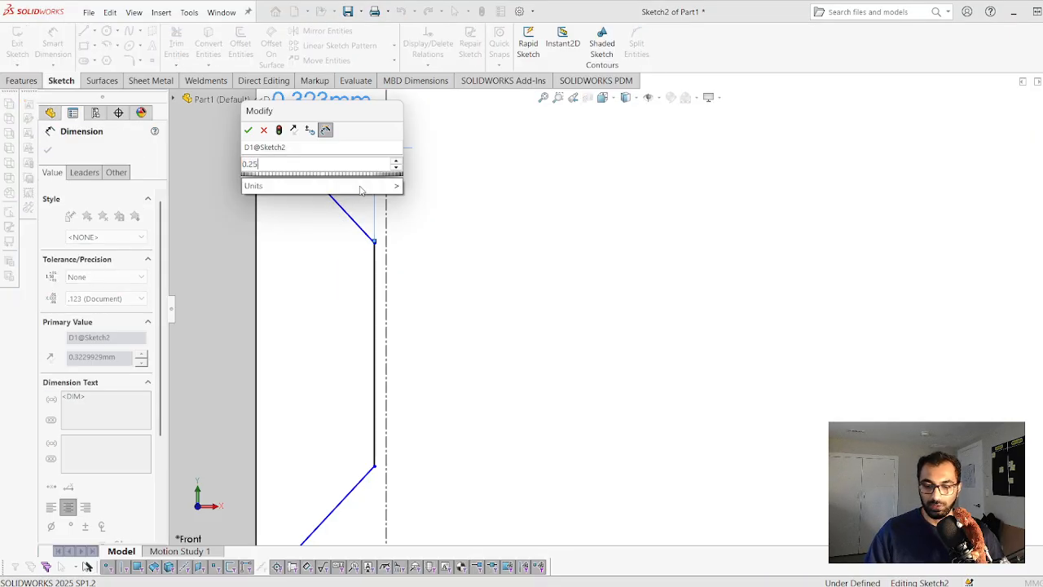
key("Return")
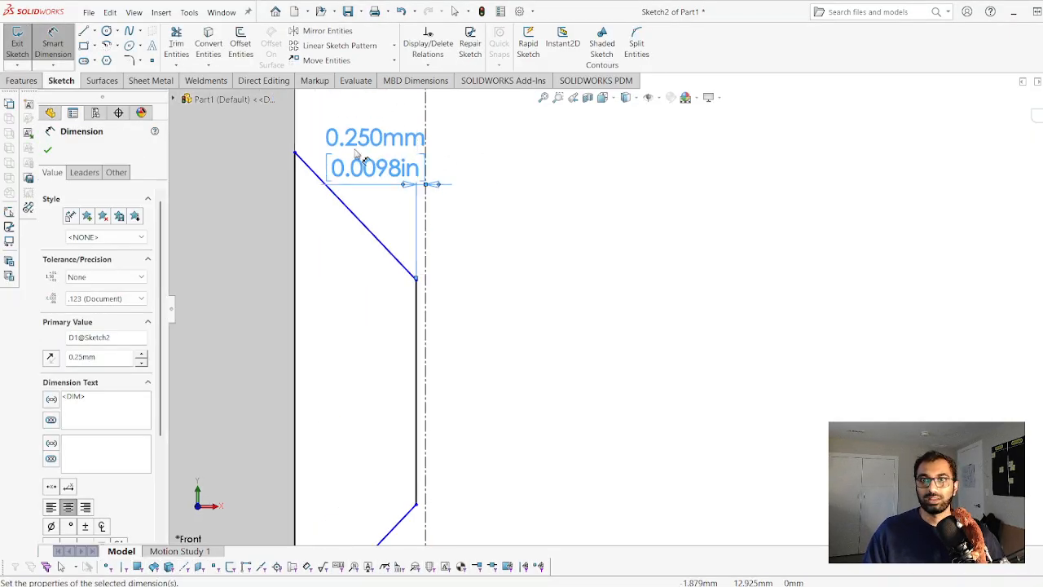
key("Escape")
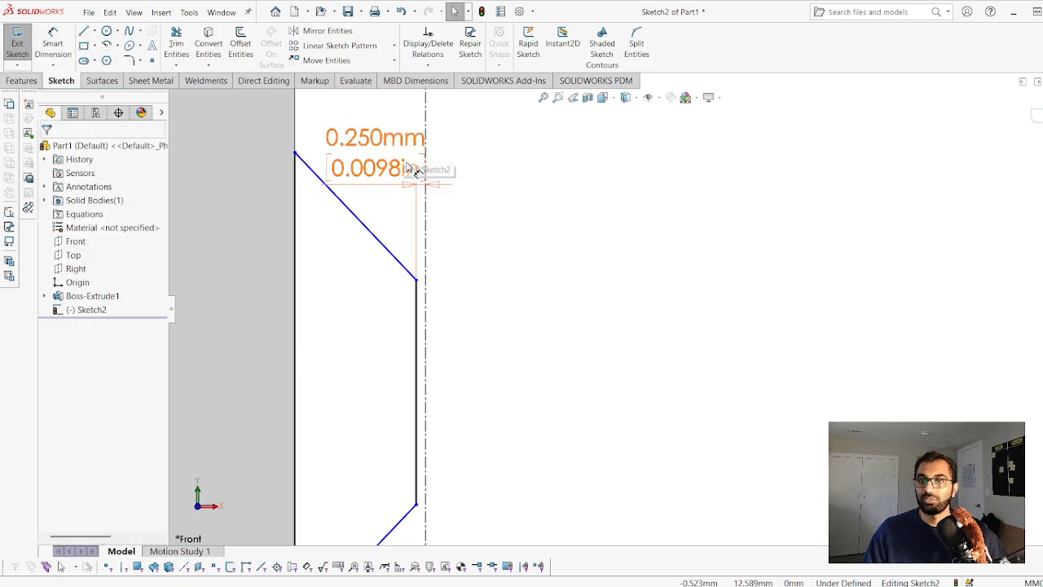
Dimension the trapezoid's long vertical side along the leg as 15 mm
left_click(52, 37)
scroll(358, 396, "up", 3)
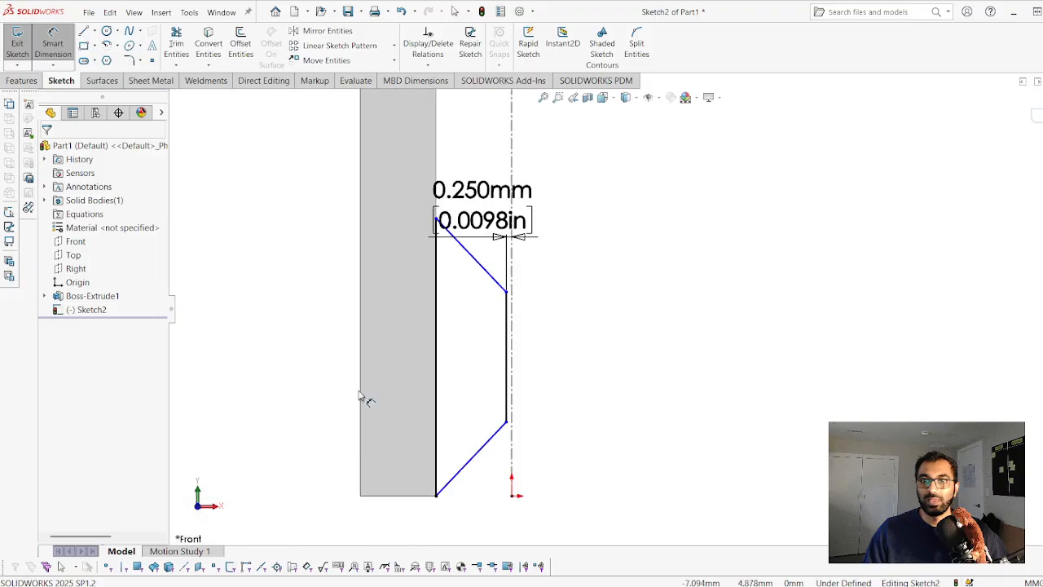
left_click(436, 281)
left_click(290, 301)
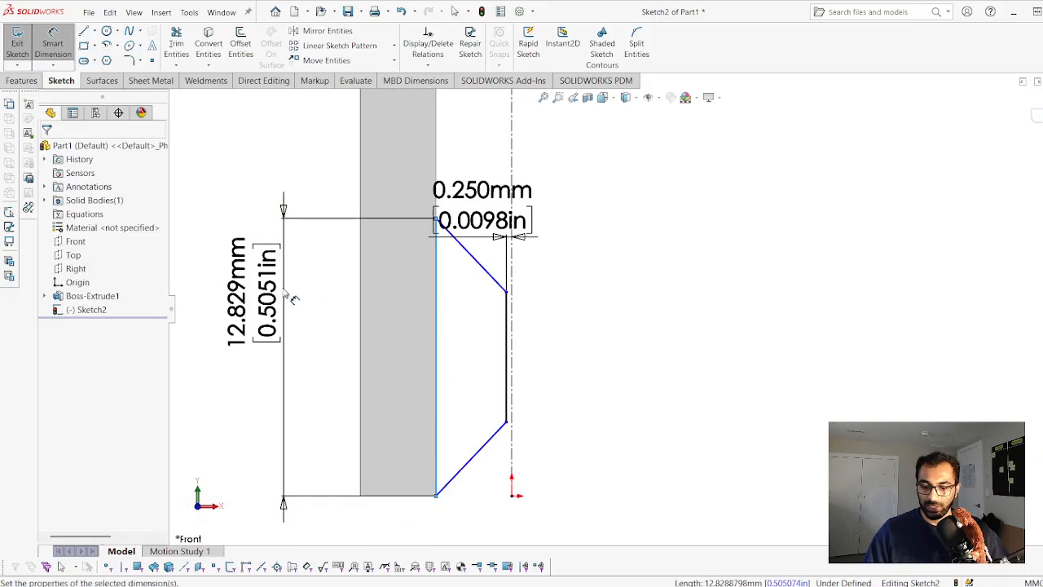
type("15")
key("Return")
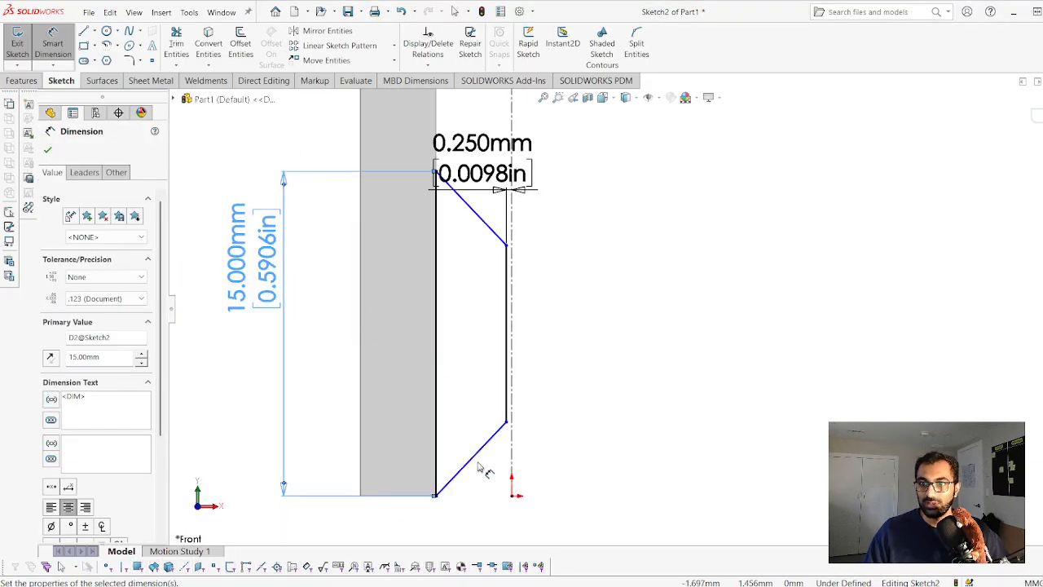
Dimension the trapezoid's short vertical side near the centerline as 8 mm
left_click(506, 388)
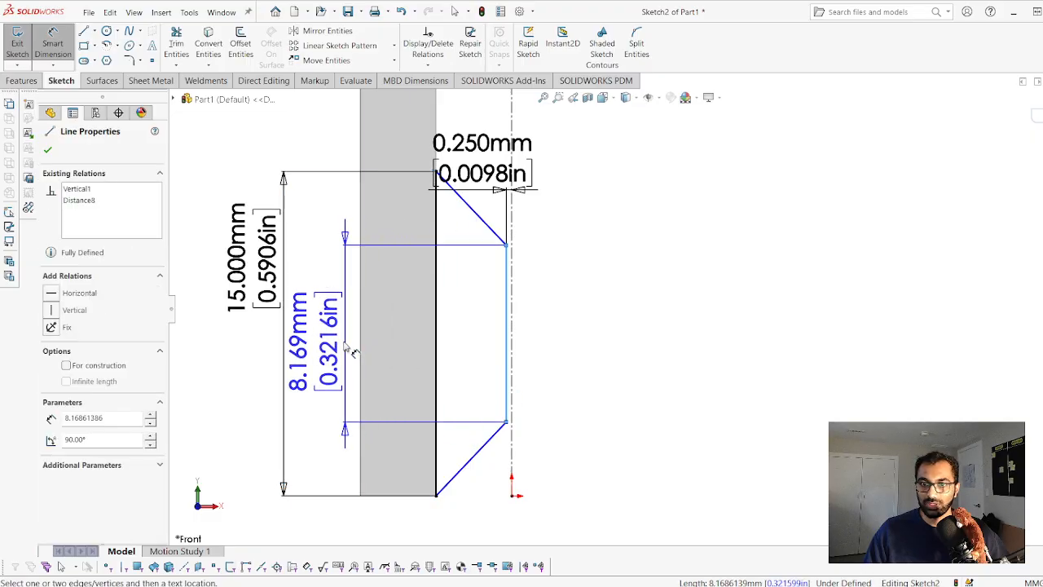
left_click(340, 351)
type("8")
key("Return")
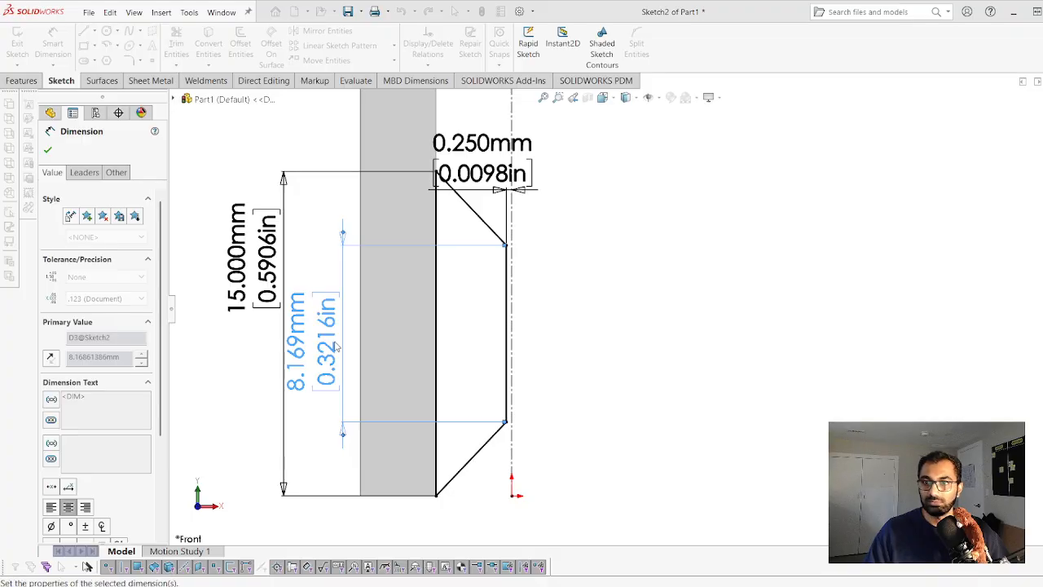
scroll(636, 312, "up", 4)
scroll(705, 316, "up", 2)
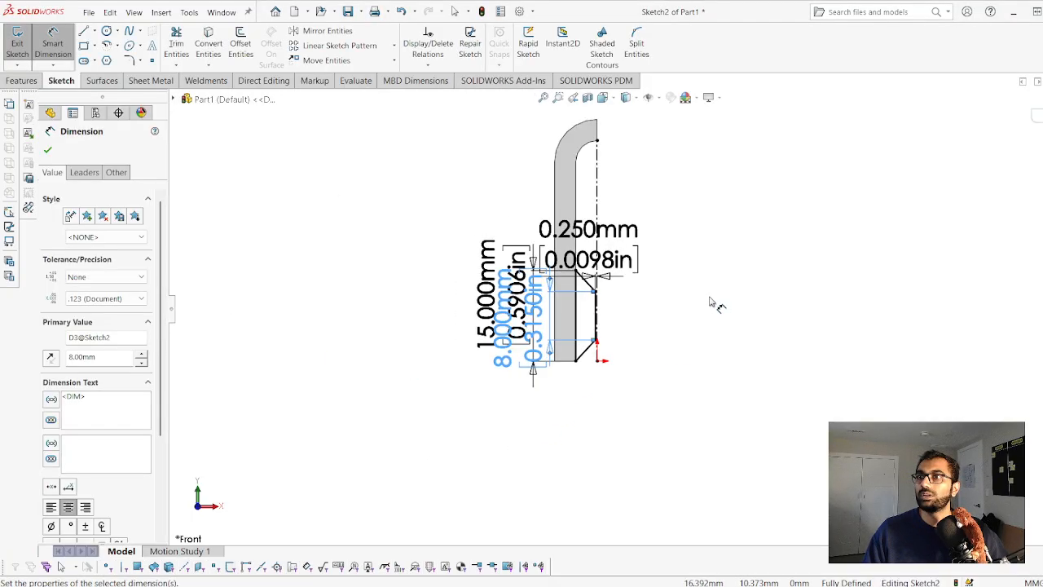
key("Escape")
scroll(594, 252, "down", 4)
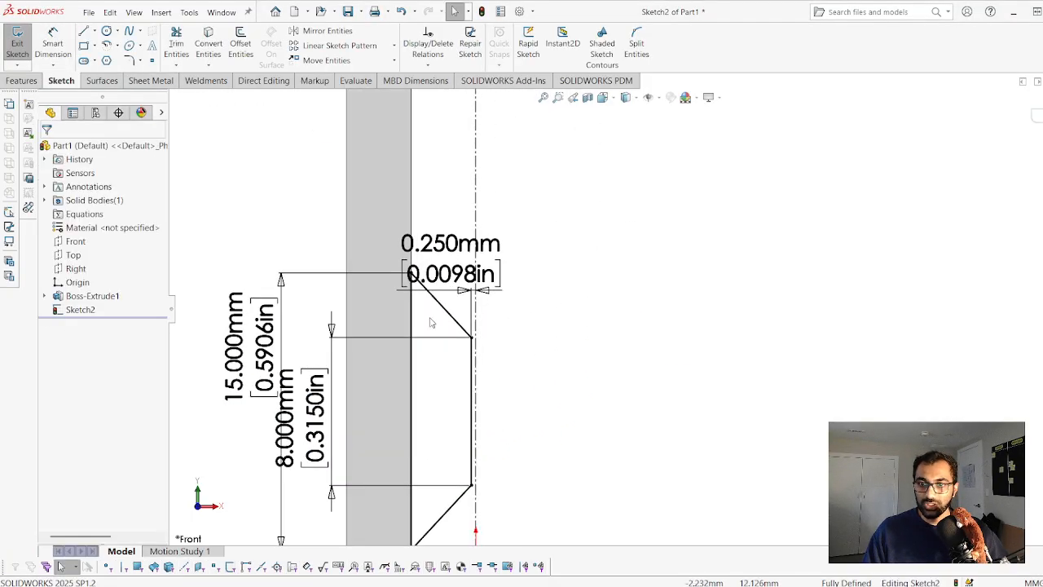
scroll(629, 314, "up", 2)
scroll(515, 475, "down", 2)
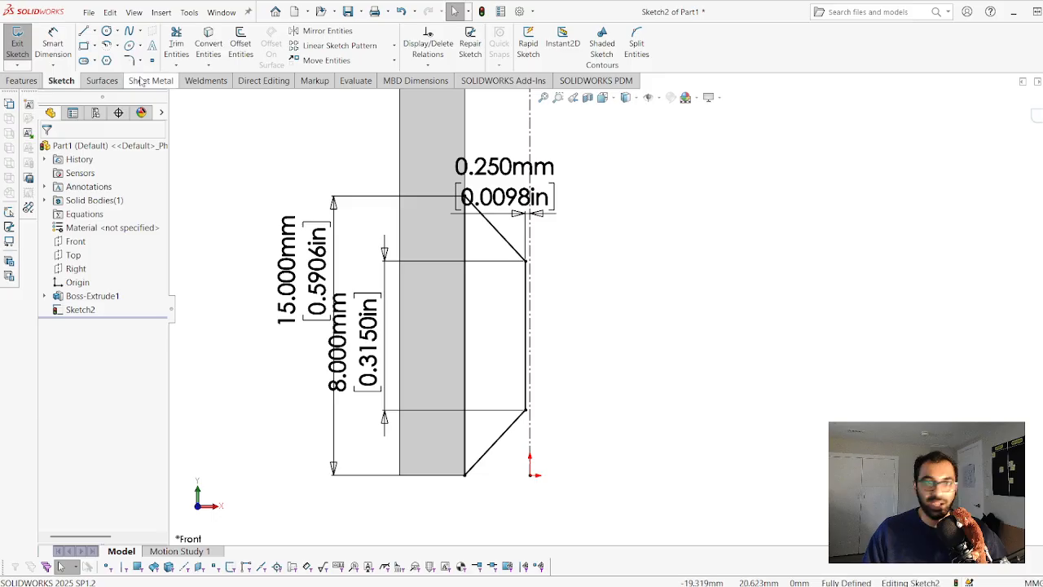
Extrude the trapezoid sketch 25 mm with the Mid Plane end condition, merged with the existing hook body
left_click(21, 81)
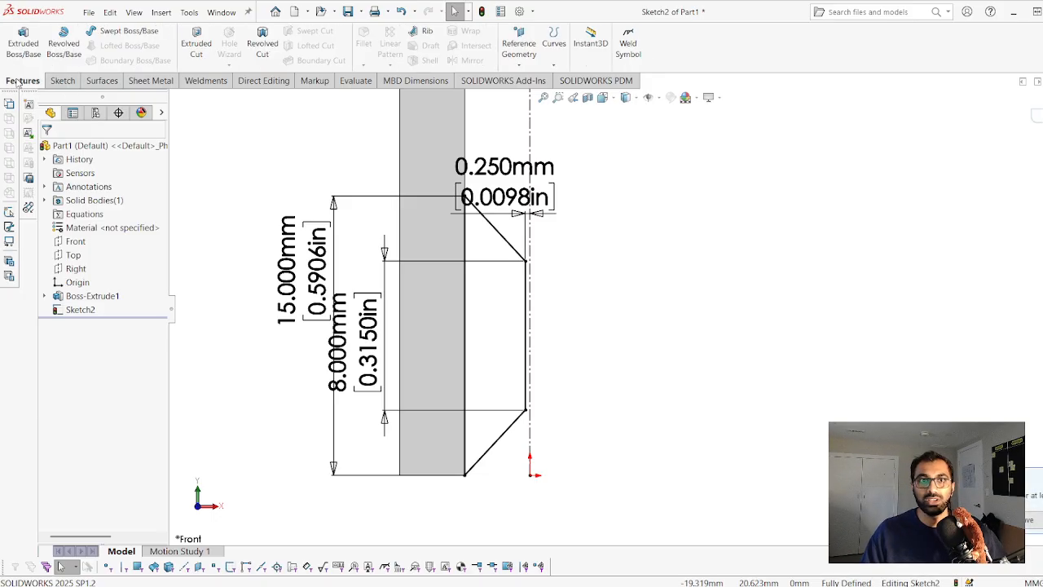
left_click(22, 42)
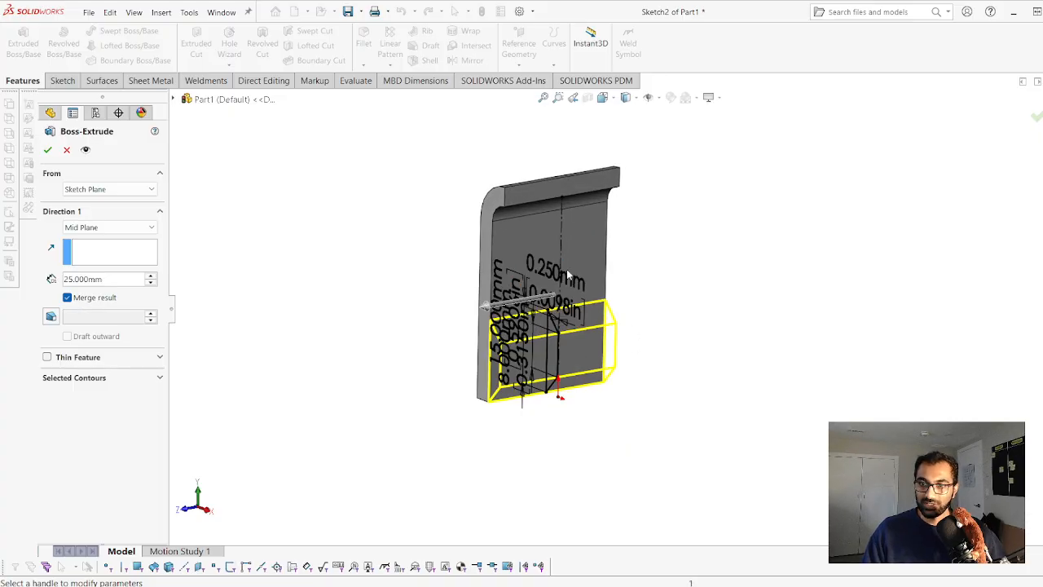
left_click(49, 149)
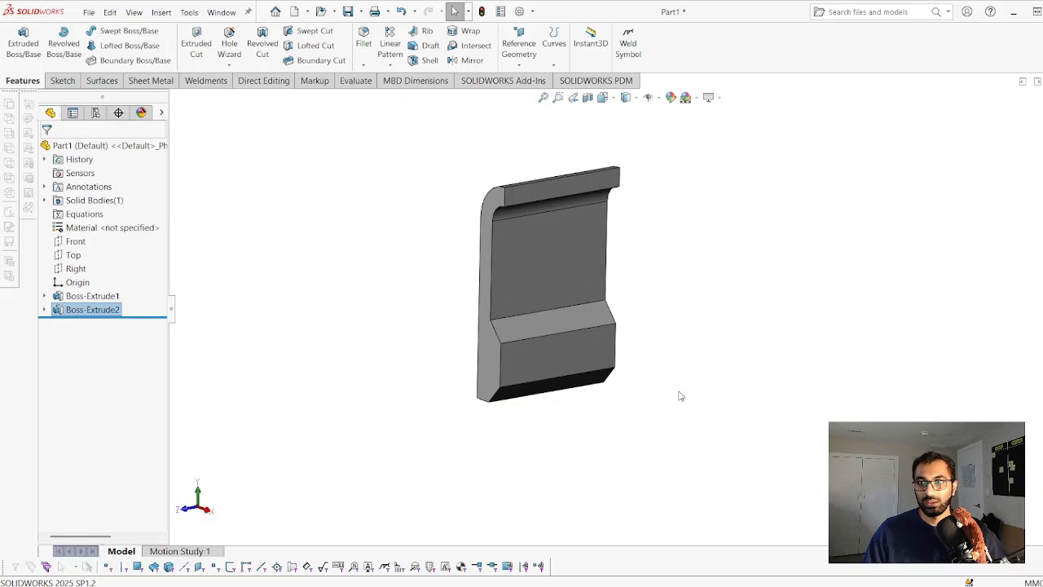
Fillet the four lengthwise edges of the inner protrusion with a 3 mm radius
mouse_move(680, 396)
middle_mouse_down()
mouse_move(624, 303)
mouse_move(635, 321)
mouse_move(717, 354)
mouse_move(644, 407)
mouse_move(668, 467)
mouse_move(687, 407)
middle_mouse_up()
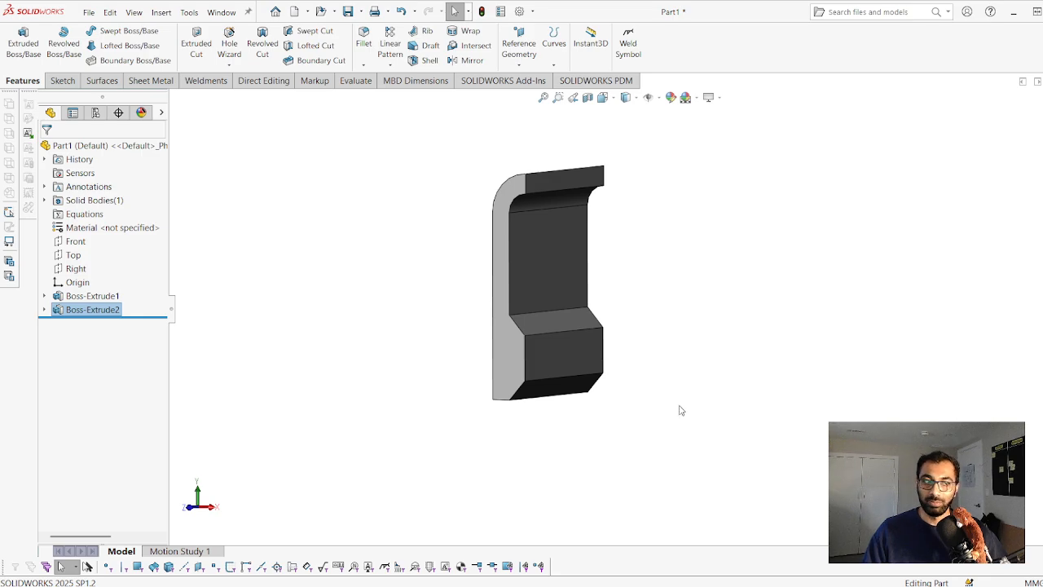
scroll(686, 308, "down", 2)
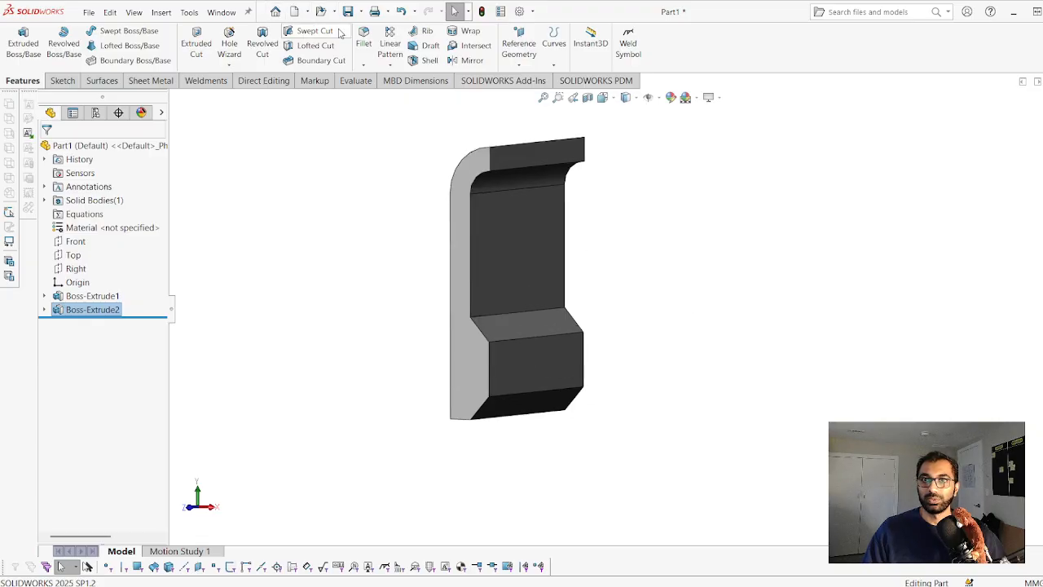
scroll(596, 348, "down", 7)
middle_click_drag(378, 303, 512, 303)
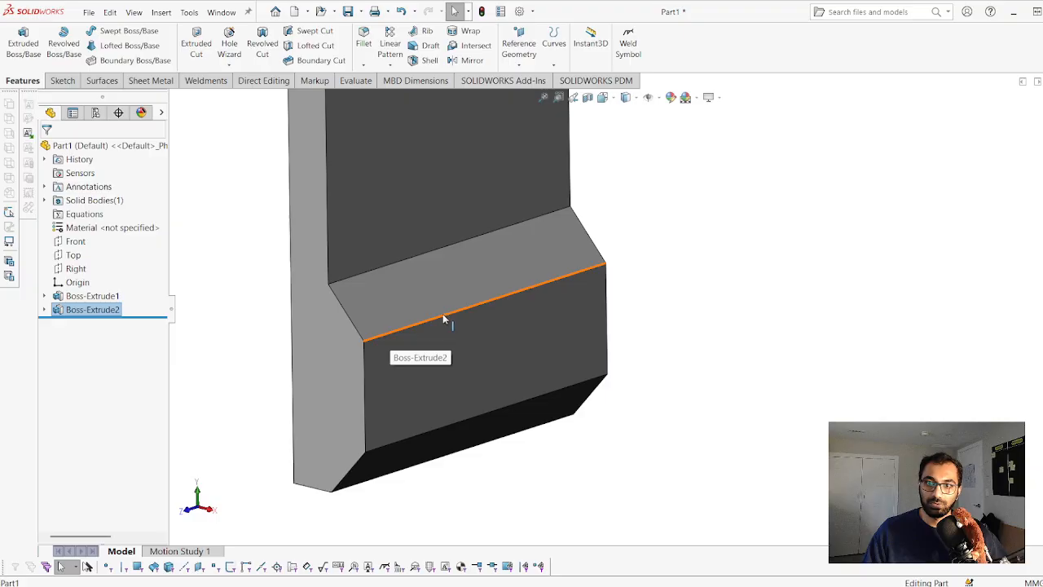
left_click(363, 41)
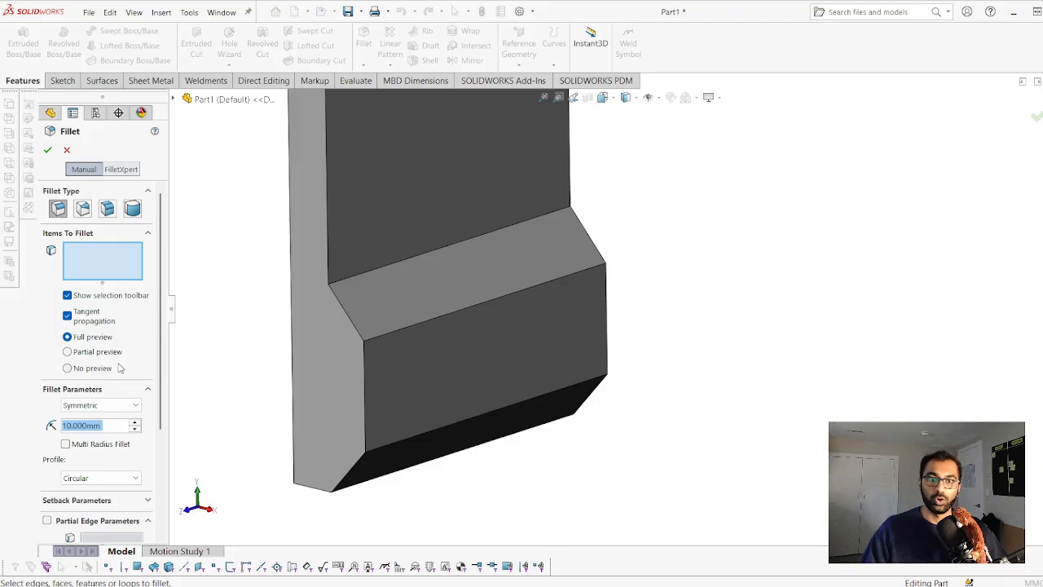
type("3")
key("Return")
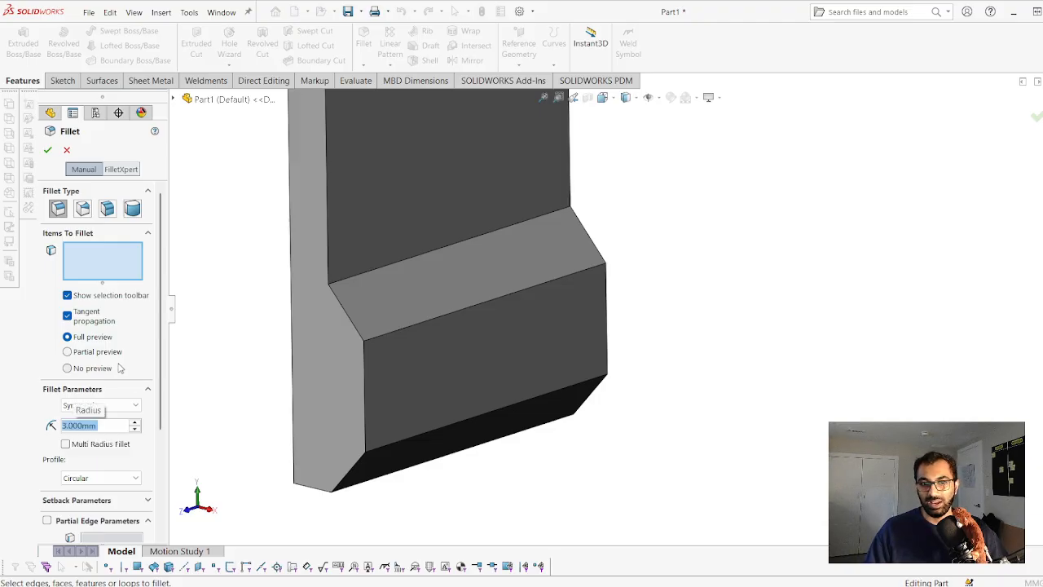
left_click(352, 277)
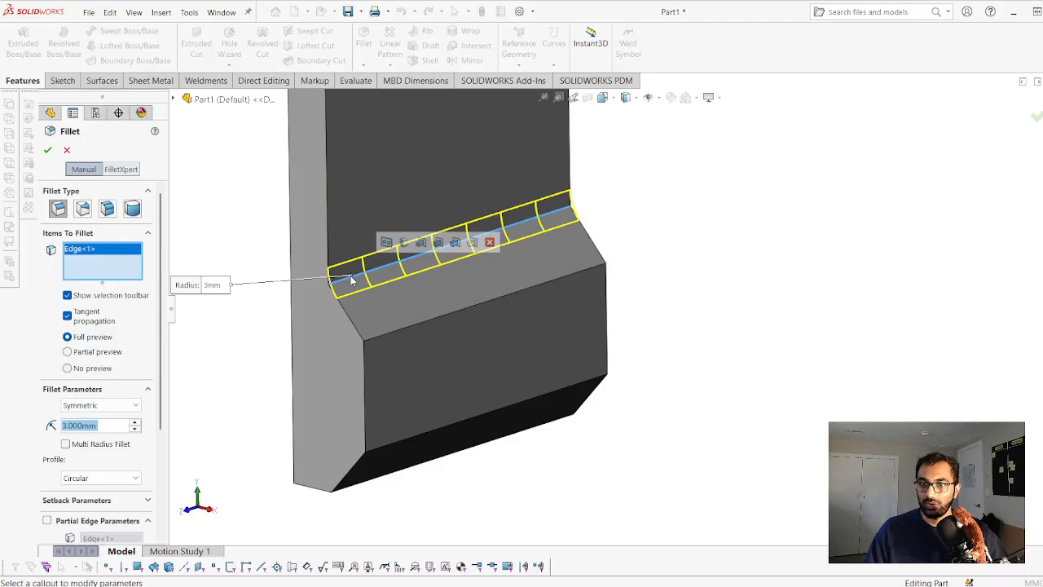
left_click(391, 334)
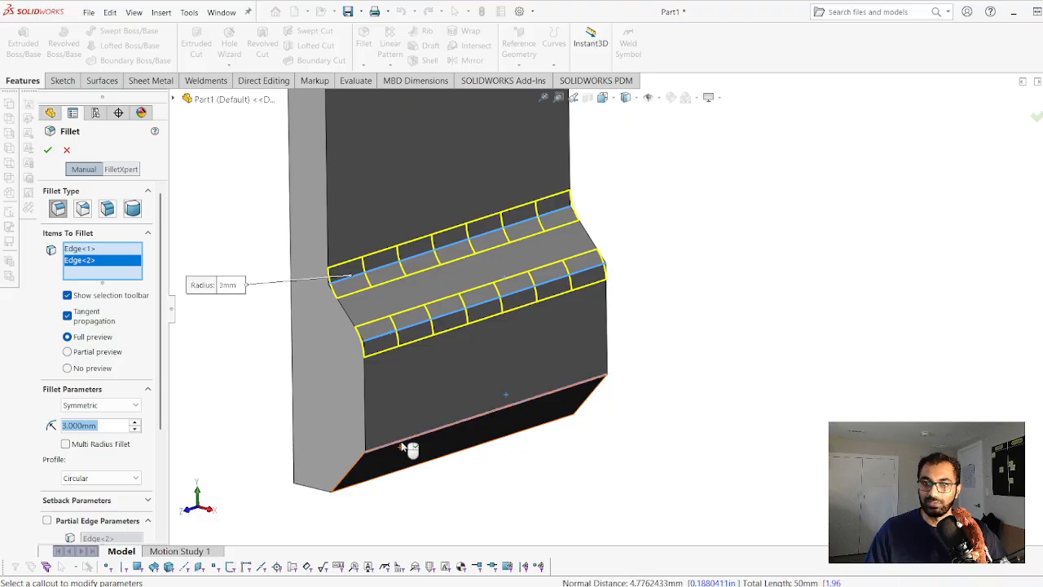
left_click(400, 441)
middle_click_drag(365, 444, 497, 342)
left_click(352, 487)
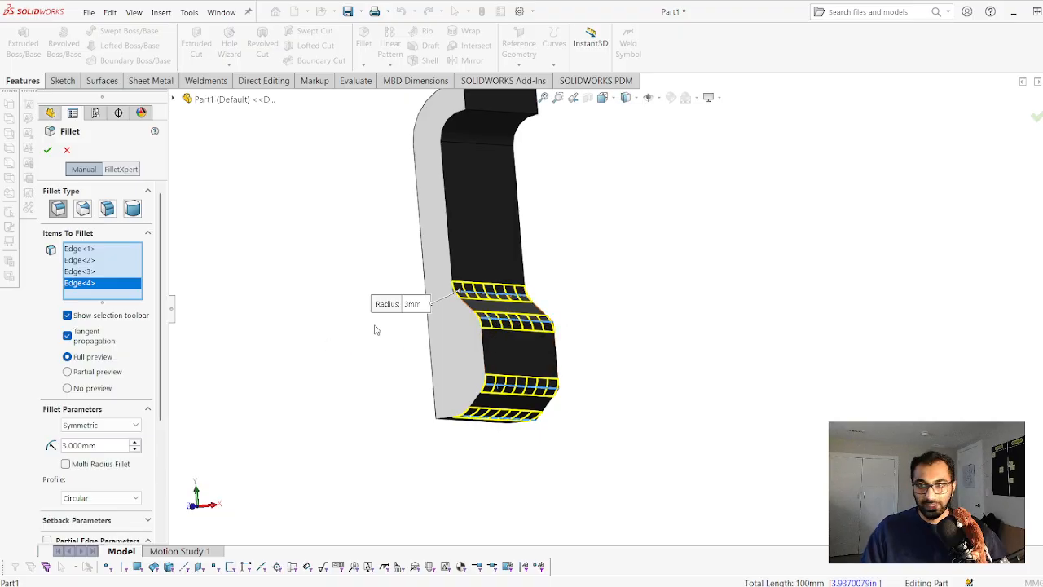
left_click(48, 150)
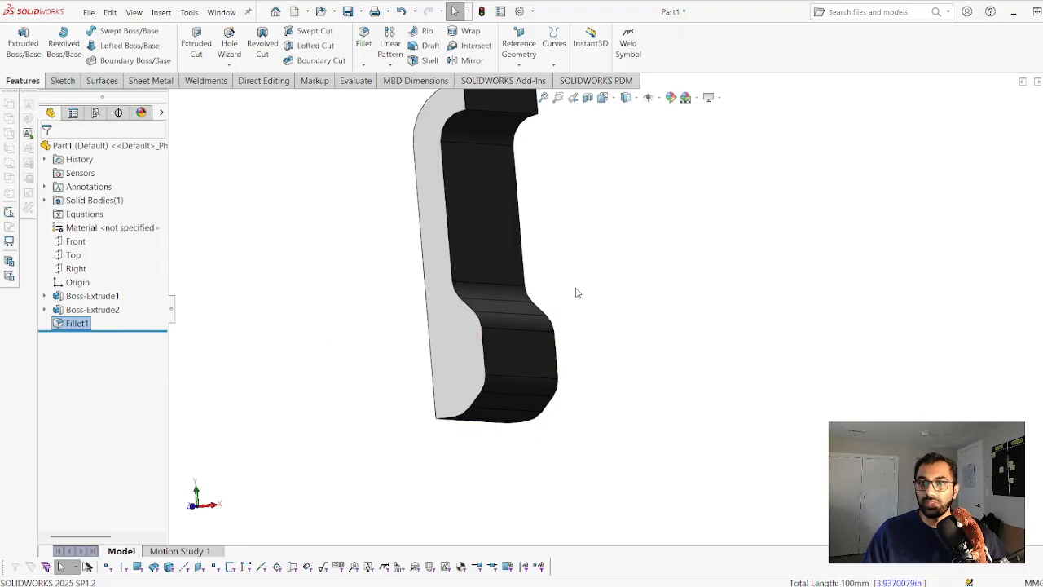
Examine the filleted half in another display style and restore the shaded display with edges
mouse_move(575, 290)
middle_mouse_down()
mouse_move(477, 350)
mouse_move(573, 323)
mouse_move(538, 366)
mouse_move(484, 377)
mouse_move(536, 326)
mouse_move(612, 131)
mouse_move(660, 273)
mouse_move(507, 277)
mouse_move(472, 240)
mouse_move(559, 350)
mouse_move(633, 360)
mouse_move(578, 340)
mouse_move(559, 352)
mouse_move(597, 286)
mouse_move(657, 351)
mouse_move(628, 351)
mouse_move(603, 291)
middle_mouse_up()
left_click(626, 97)
left_click(625, 132)
left_click(626, 97)
left_click(627, 114)
left_click(669, 279)
scroll(624, 313, "up", 5)
scroll(660, 278, "down", 3)
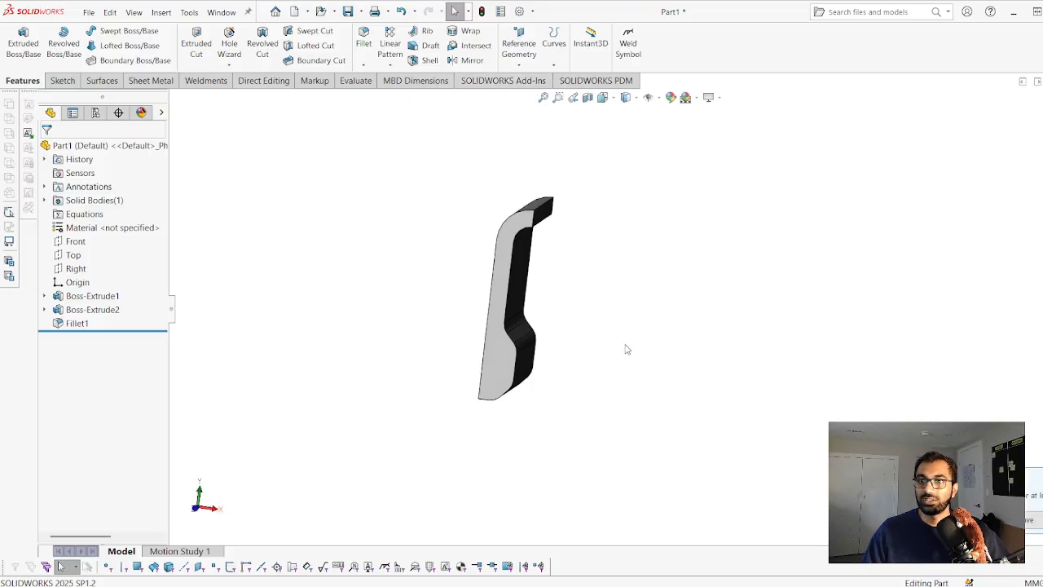
Mirror the whole filleted body about the Right plane with the solids merged
middle_click_drag(545, 297, 523, 313)
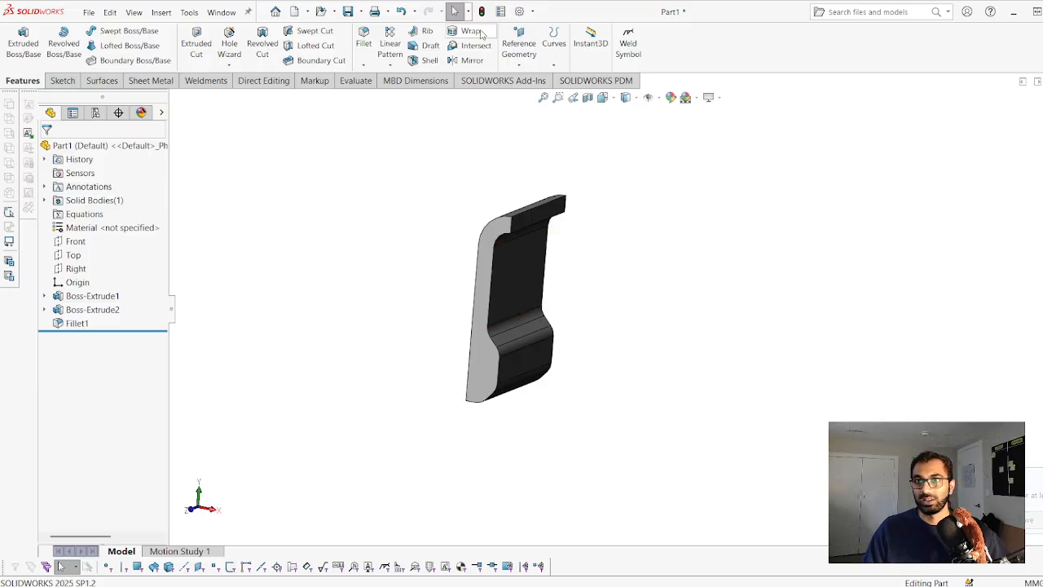
left_click(471, 61)
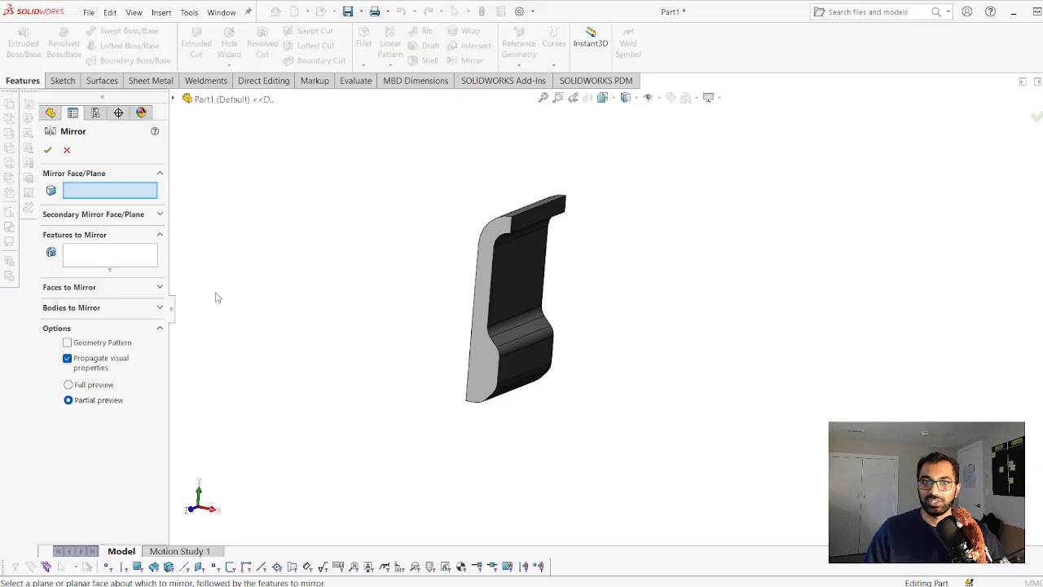
left_click(78, 308)
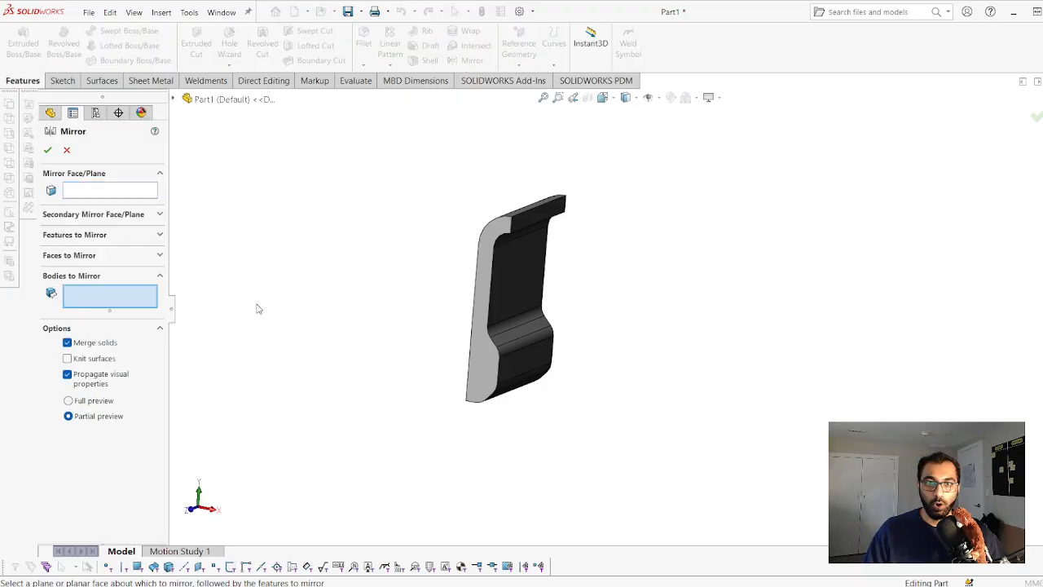
left_click(534, 271)
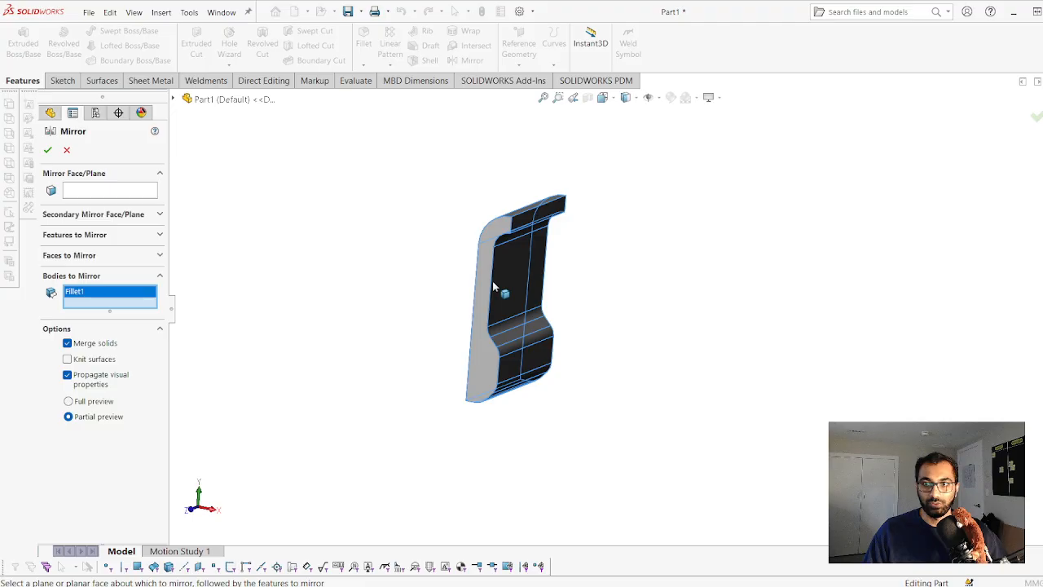
left_click(102, 192)
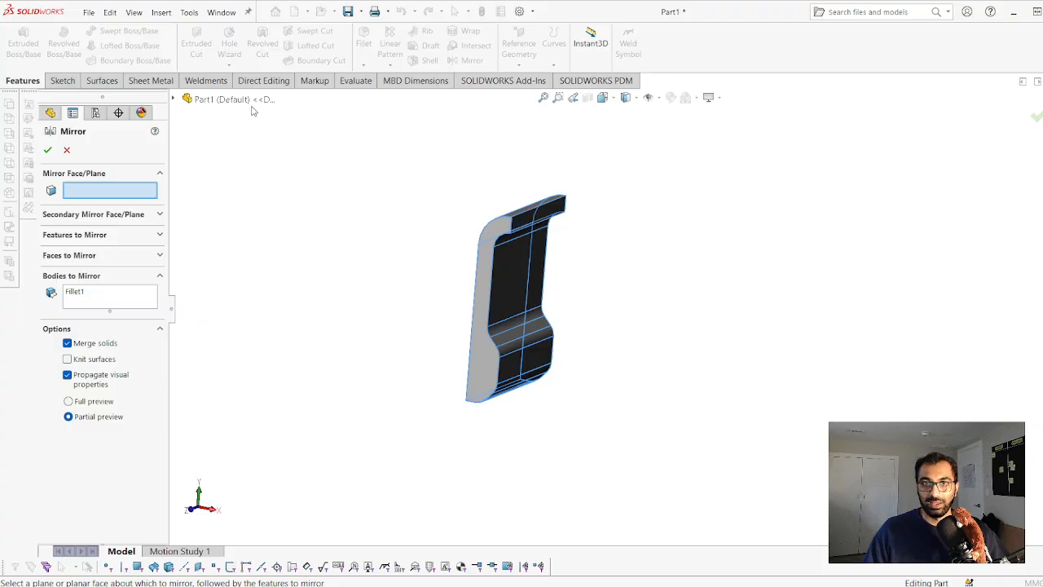
left_click(175, 100)
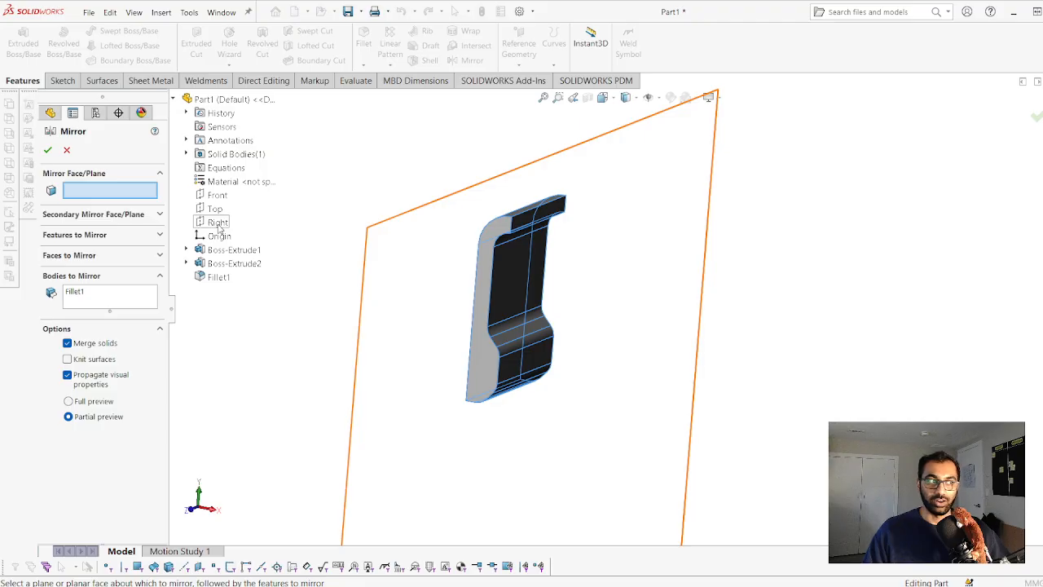
left_click(218, 224)
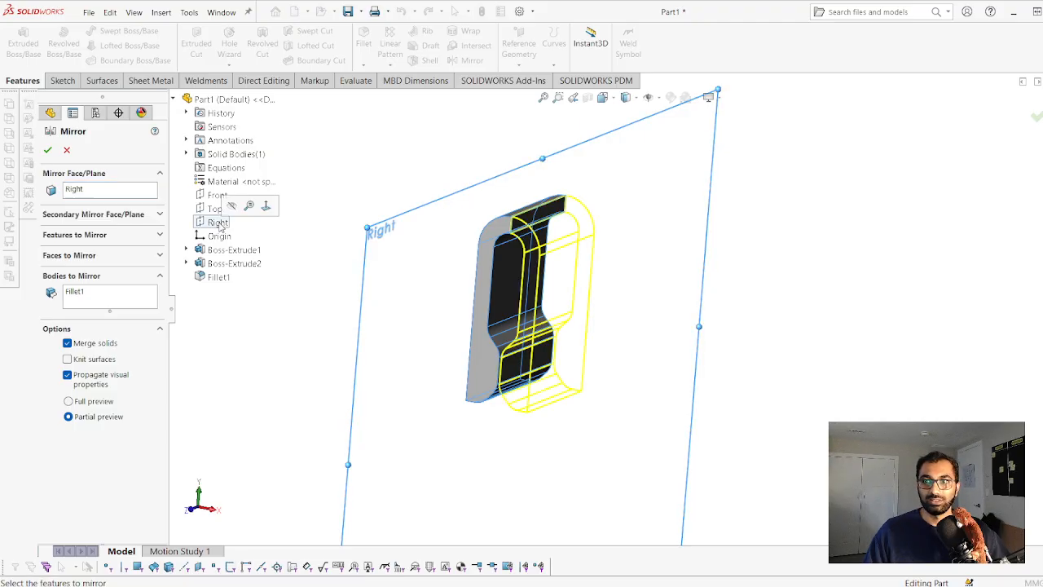
middle_click_drag(538, 322, 582, 334)
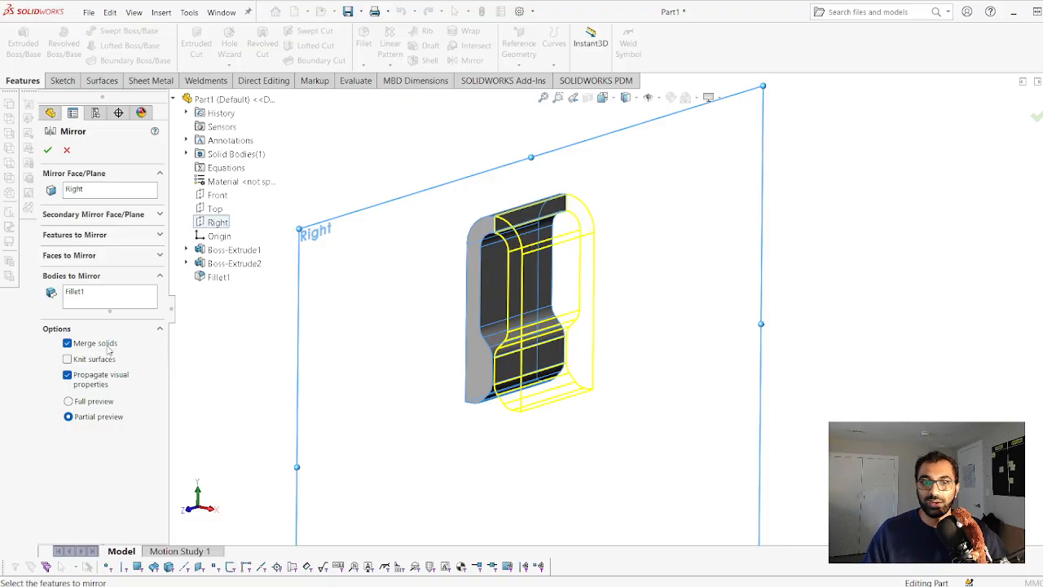
left_click(48, 151)
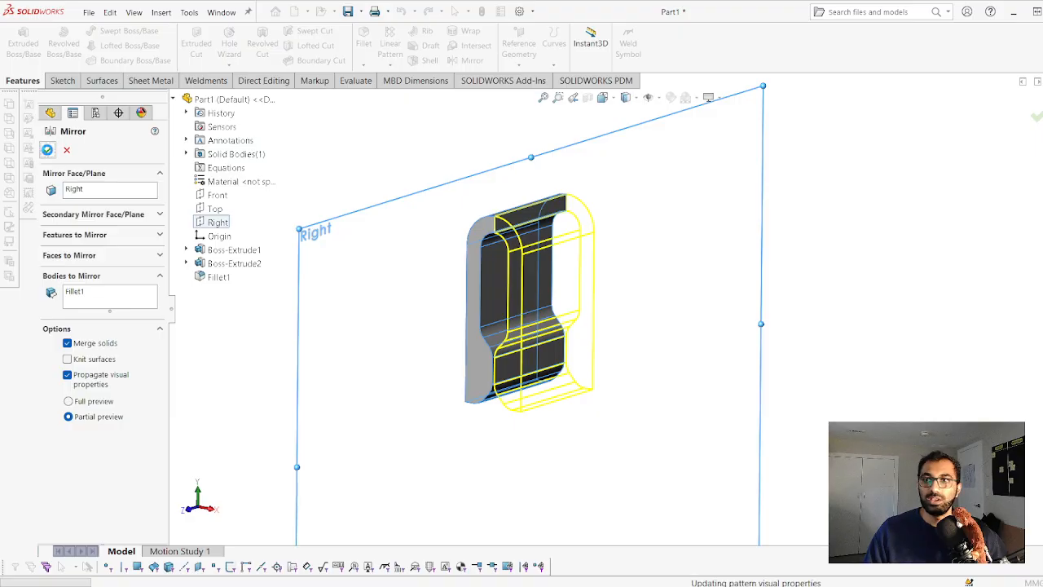
middle_click_drag(546, 308, 678, 289)
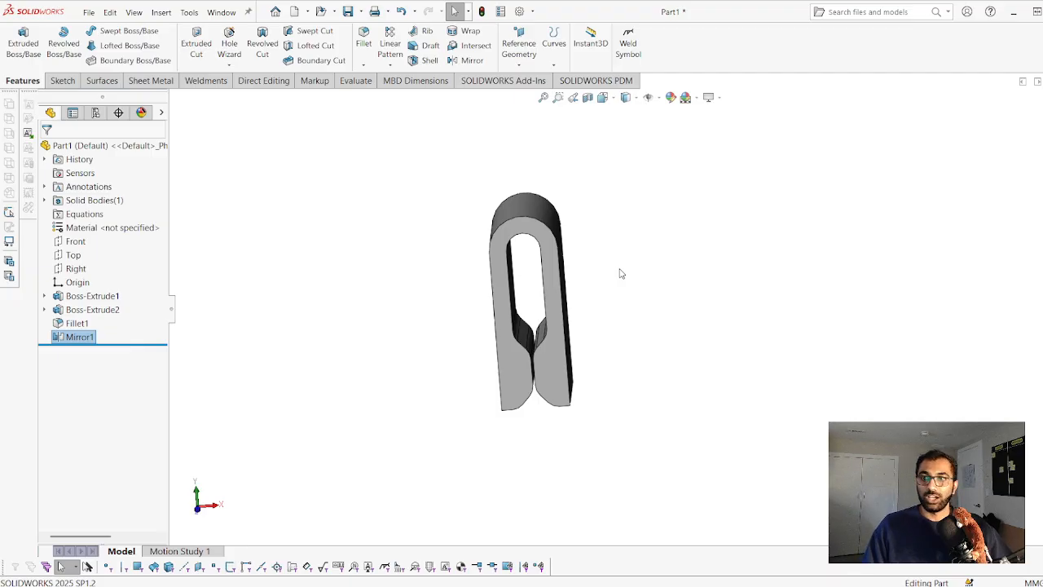
middle_click_drag(619, 273, 711, 349)
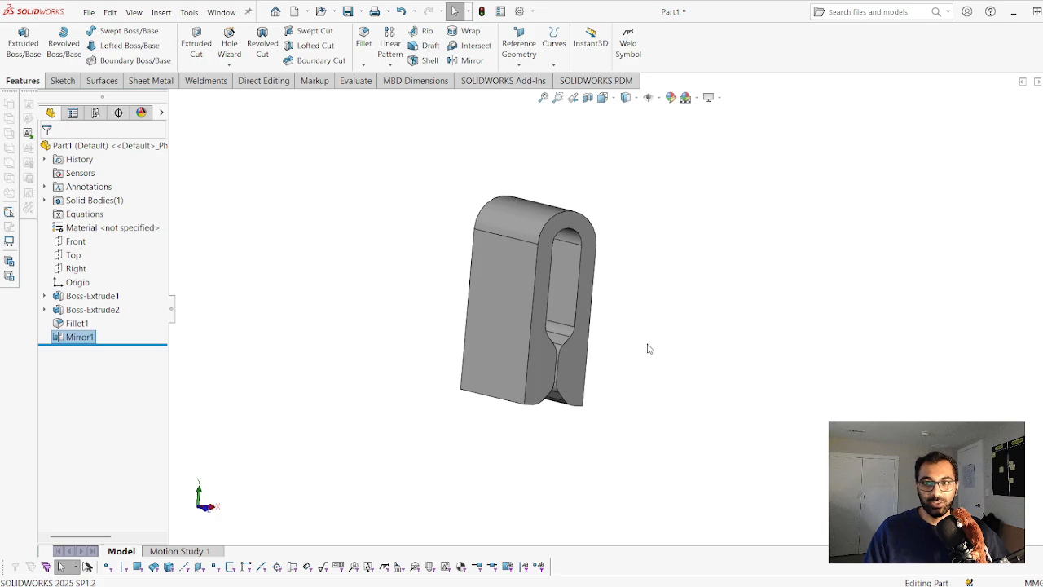
scroll(648, 348, "down", 2)
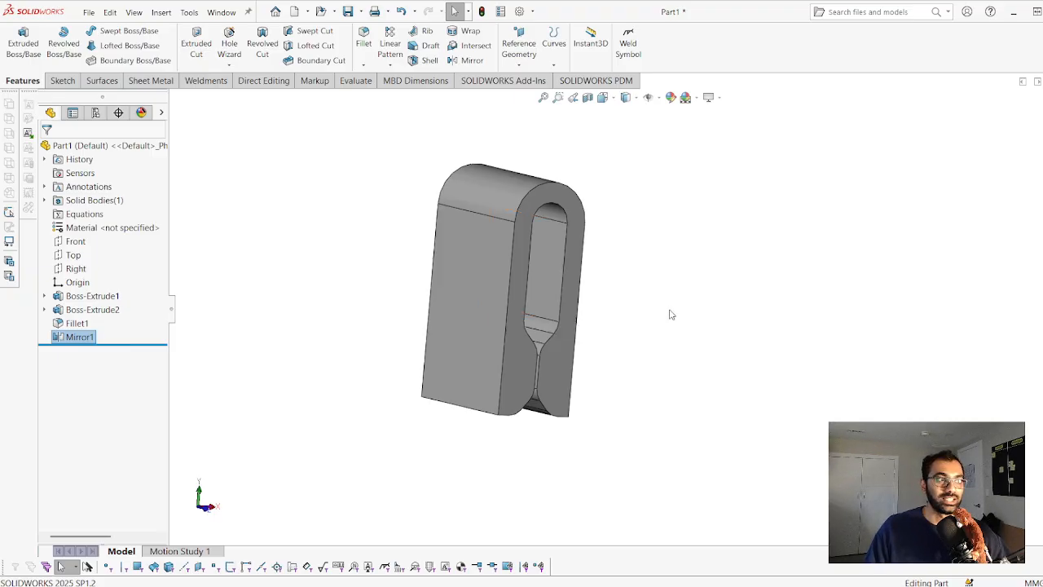
mouse_move(671, 314)
middle_mouse_down()
mouse_move(617, 361)
mouse_move(641, 349)
mouse_move(637, 361)
mouse_move(596, 269)
mouse_move(594, 296)
mouse_move(477, 283)
mouse_move(435, 302)
mouse_move(489, 331)
middle_mouse_up()
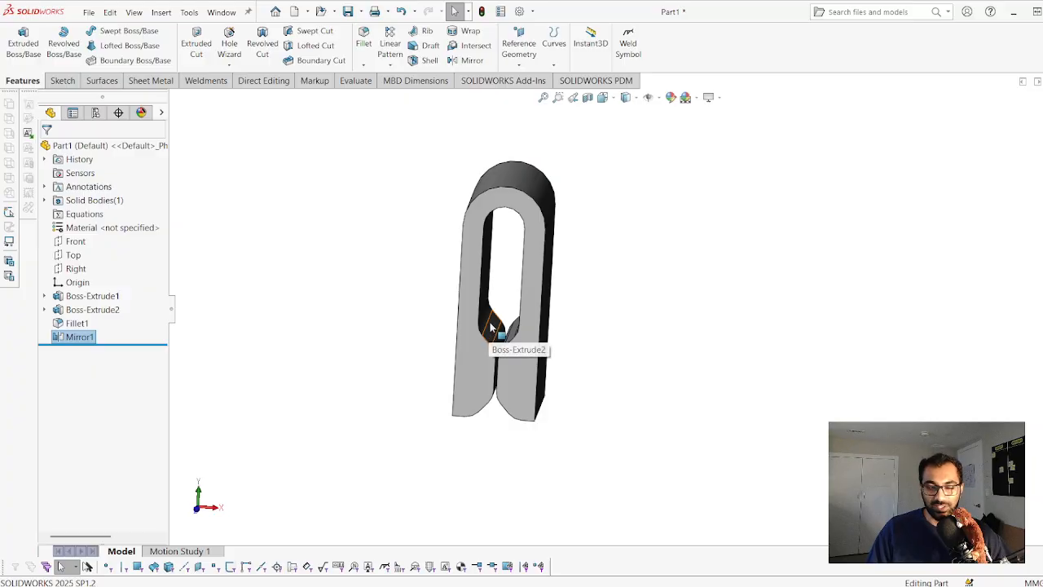
middle_click_drag(582, 366, 610, 373)
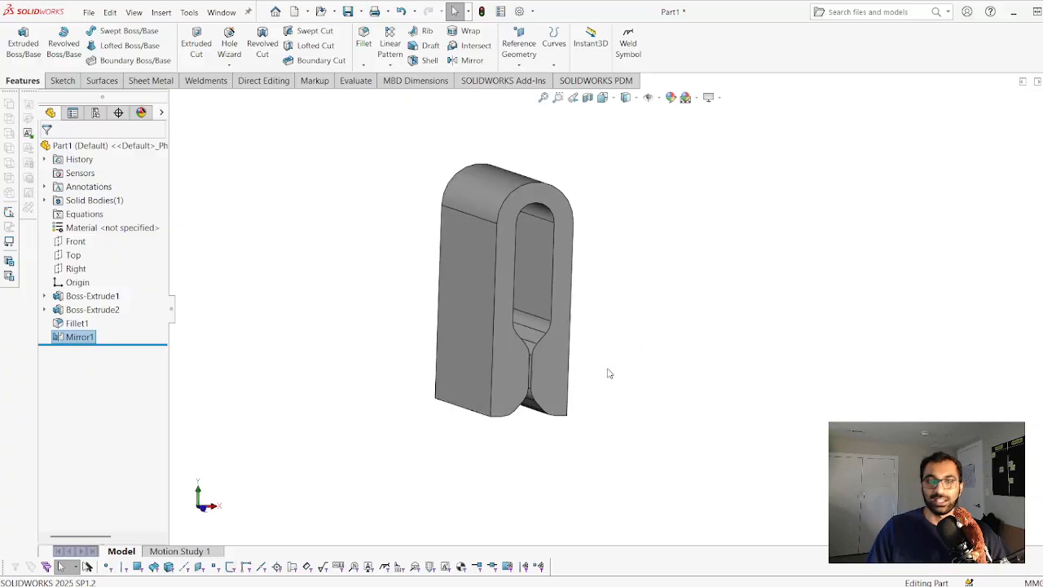